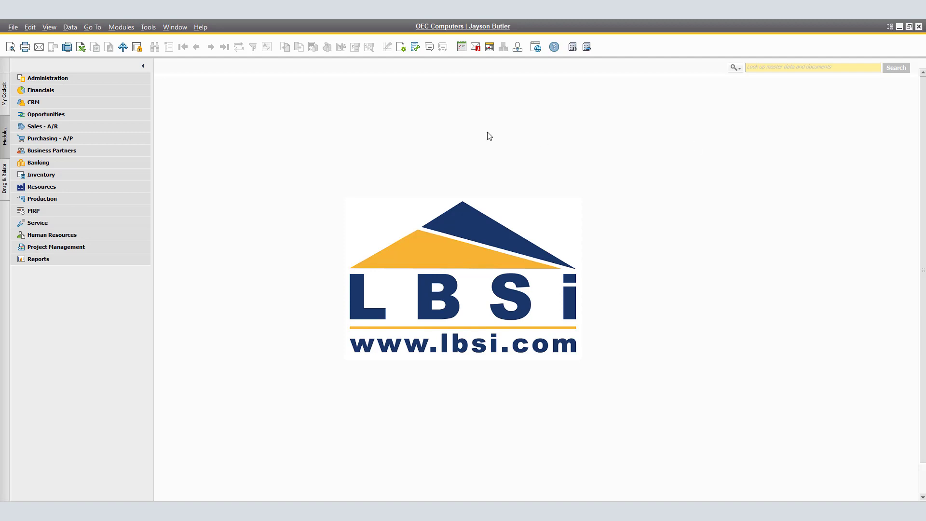
In the per-document settings for Returns, allow setting item cost when the document is not based, enabled on all document rows by default.
left_click(46, 79)
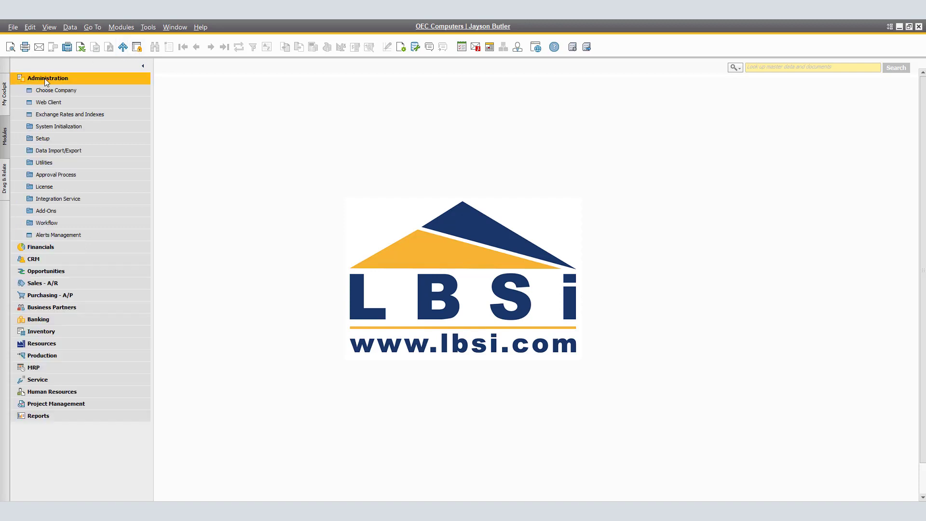
left_click(52, 126)
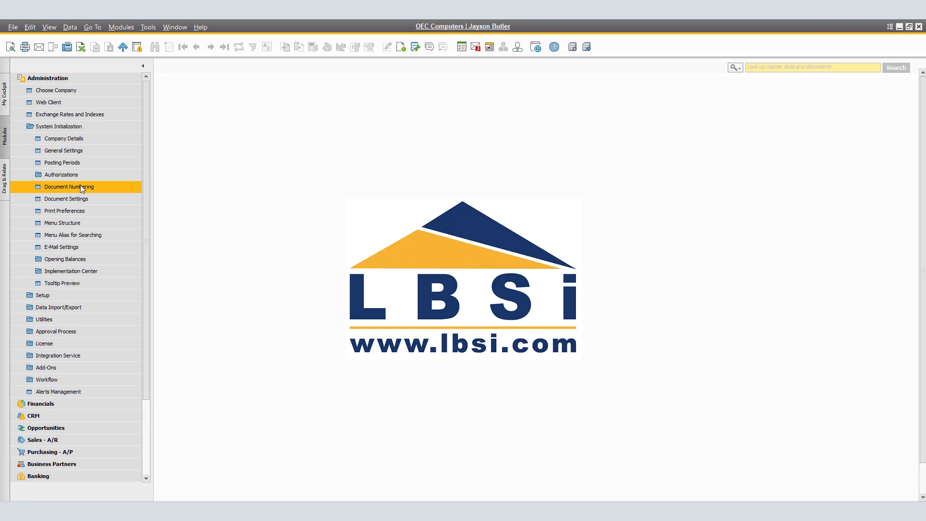
left_click(79, 200)
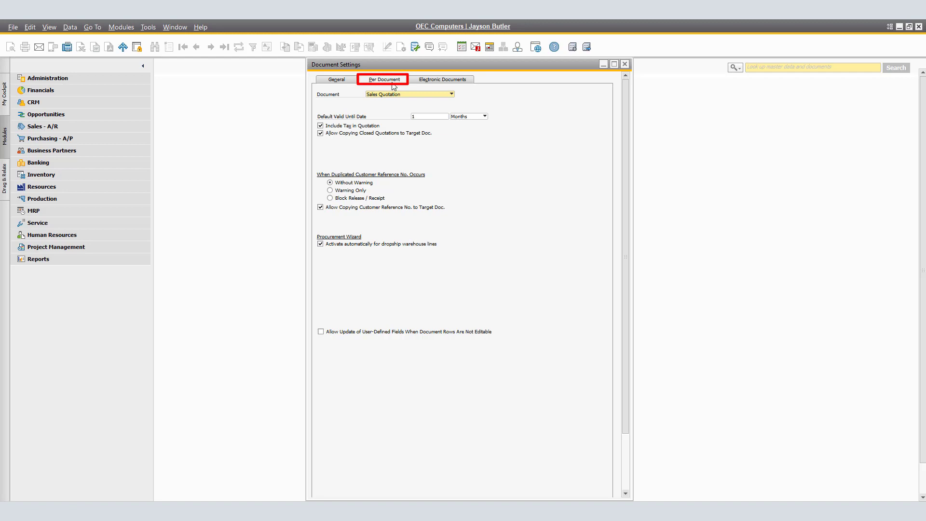
left_click(452, 95)
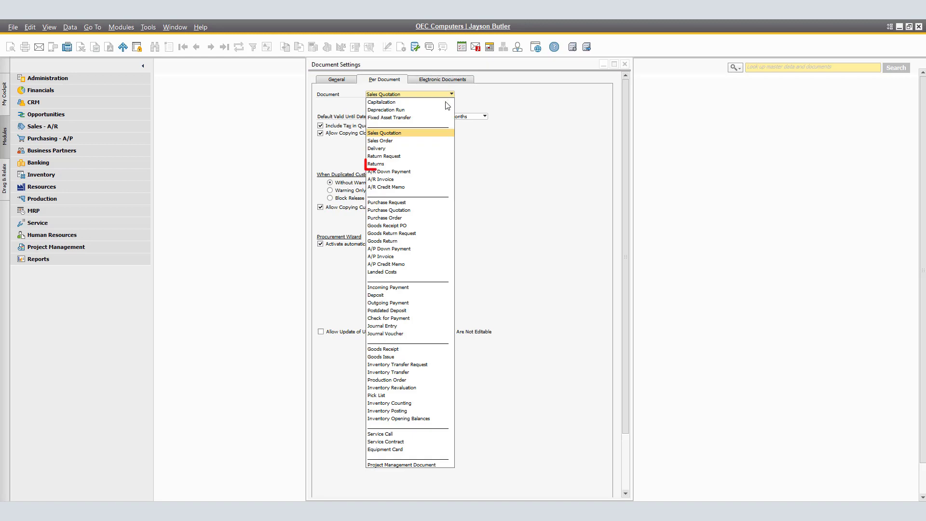
left_click(406, 165)
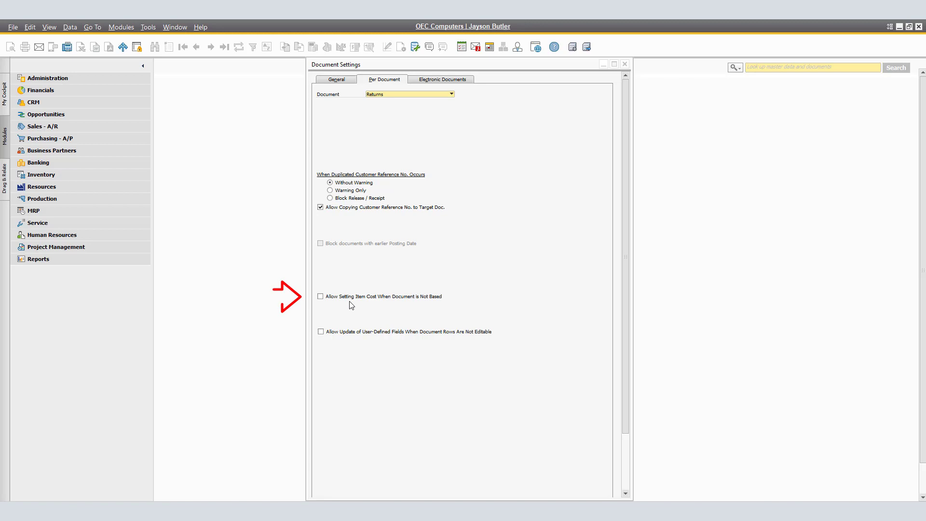
left_click(321, 296)
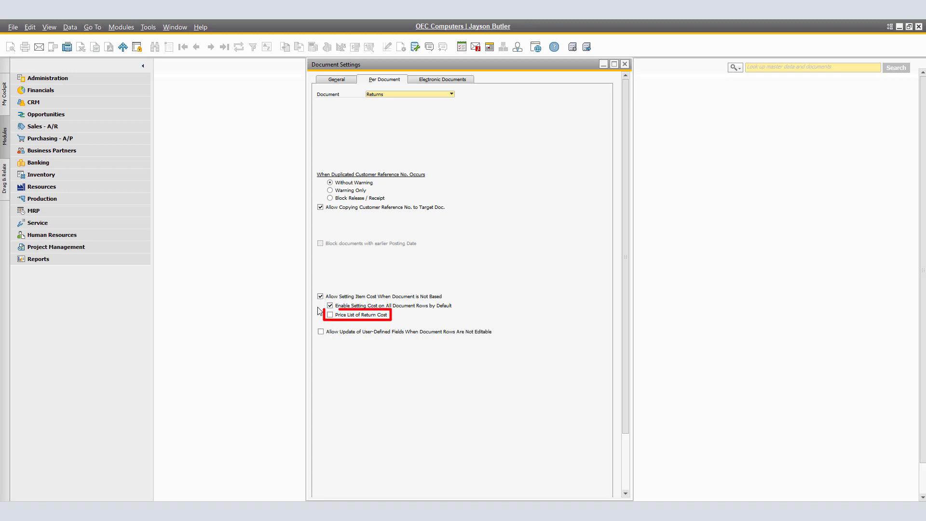
left_click(331, 316)
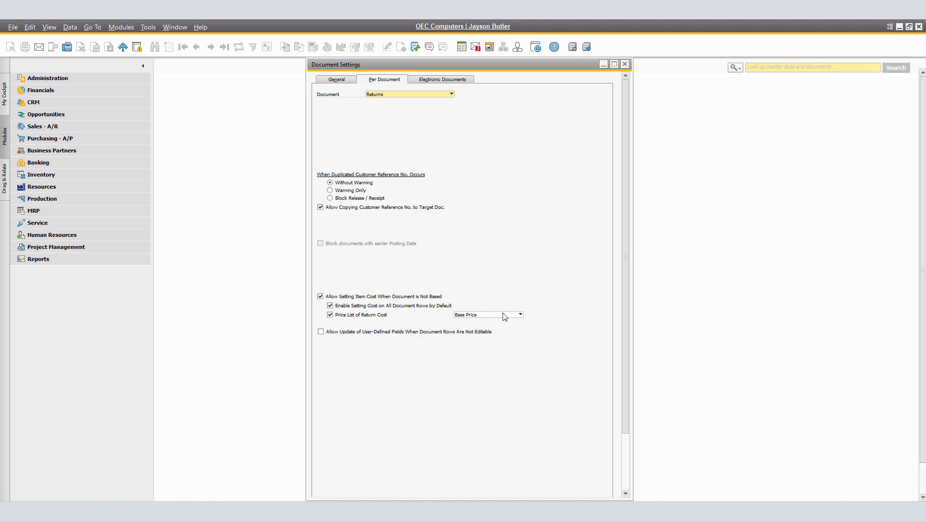
left_click(521, 316)
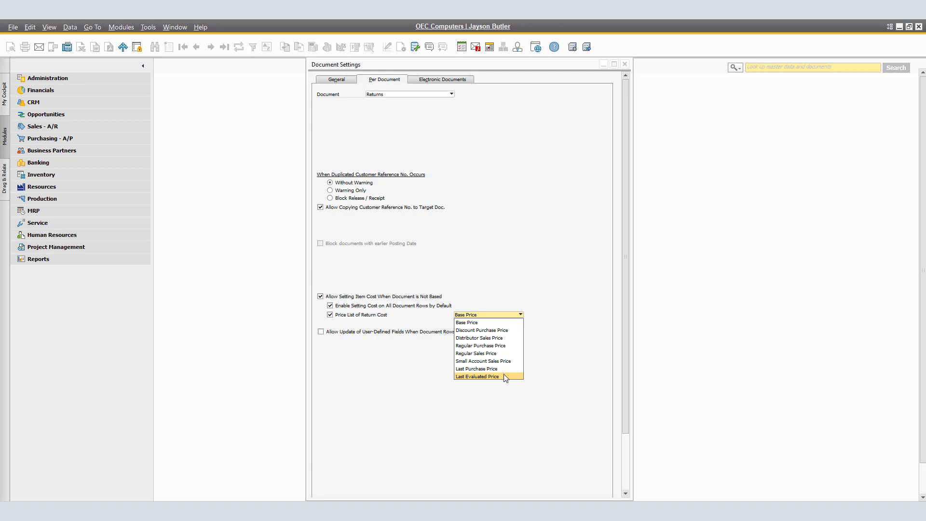
left_click(415, 347)
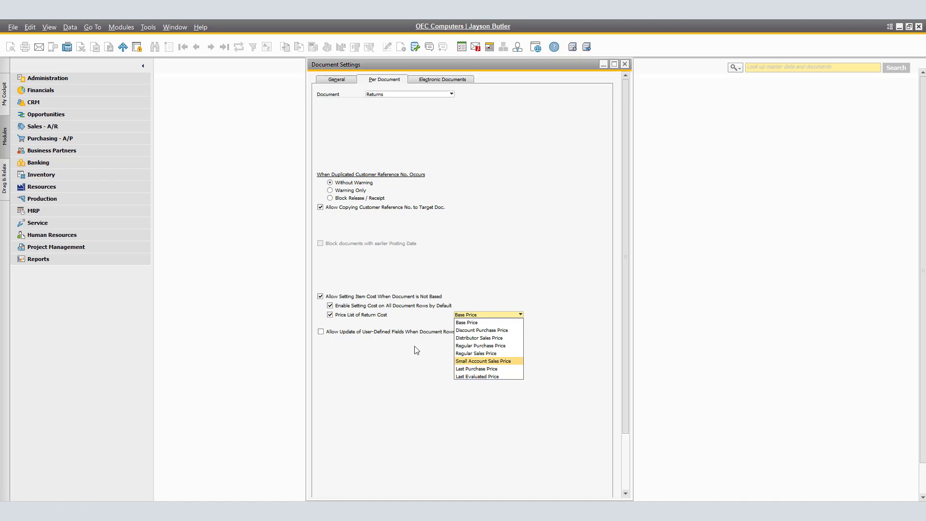
left_click(330, 315)
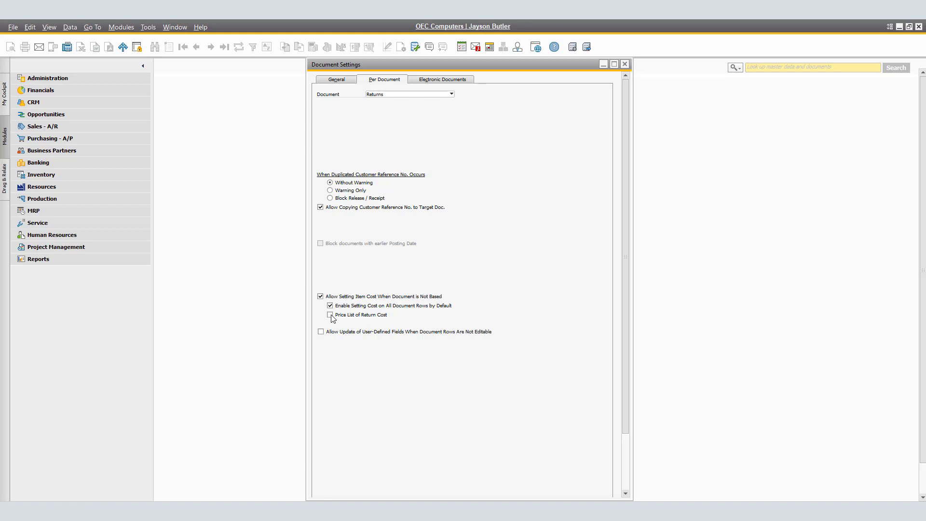
Save the updated document settings for Returns.
scroll(332, 318, "down", 1)
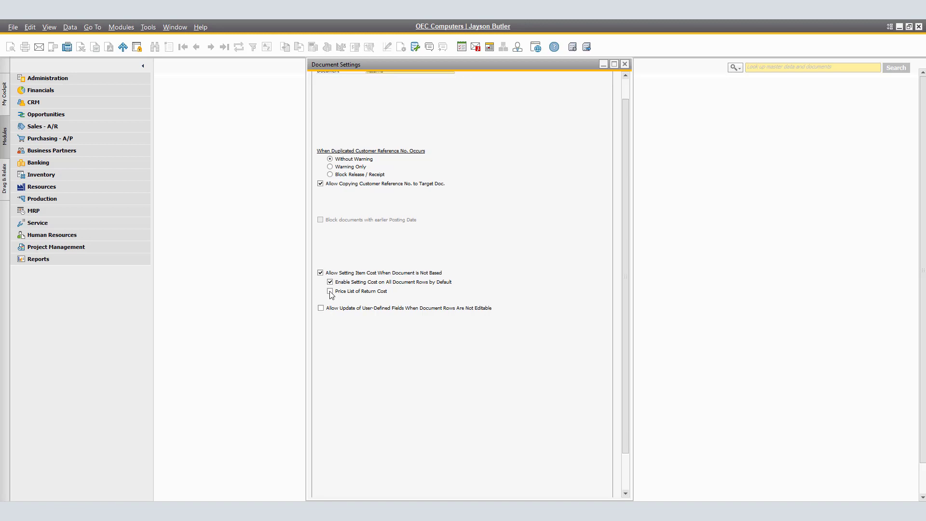
scroll(331, 294, "down", 2)
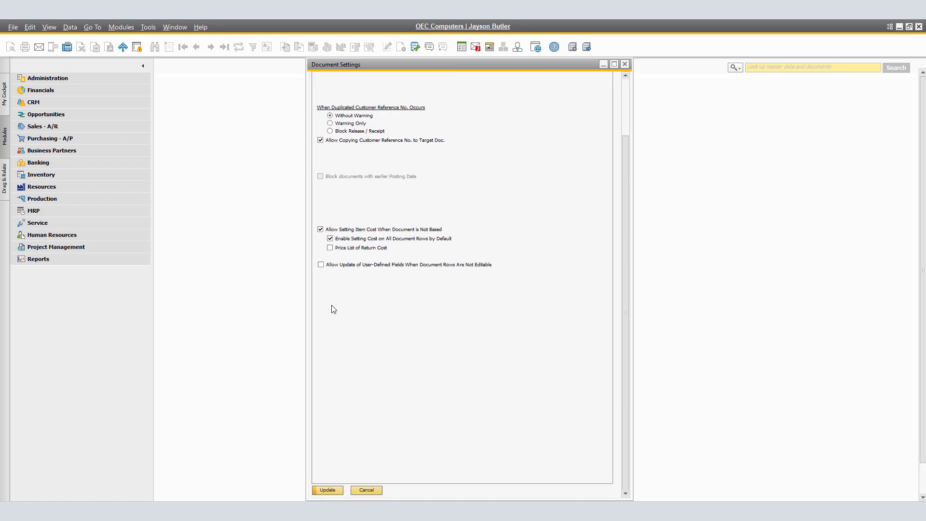
left_click(327, 491)
For the A/R Credit Memo document type, allow setting item cost when the document is not based, enabled on all document rows by default.
scroll(400, 473, "up", 3)
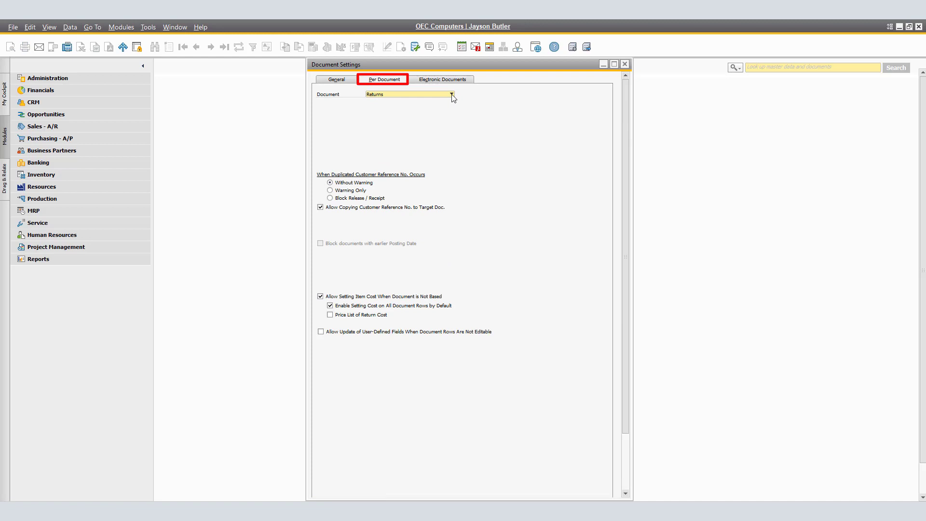
left_click(452, 95)
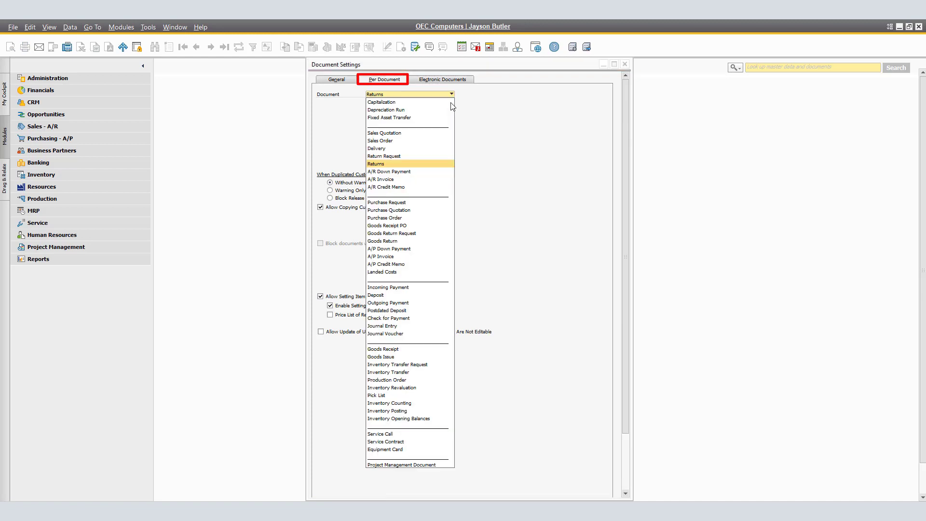
left_click(408, 188)
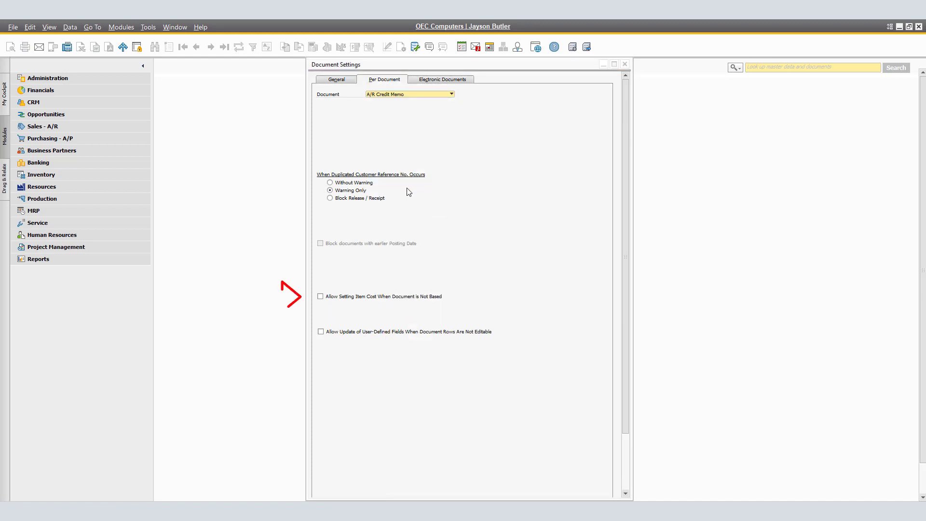
left_click(320, 298)
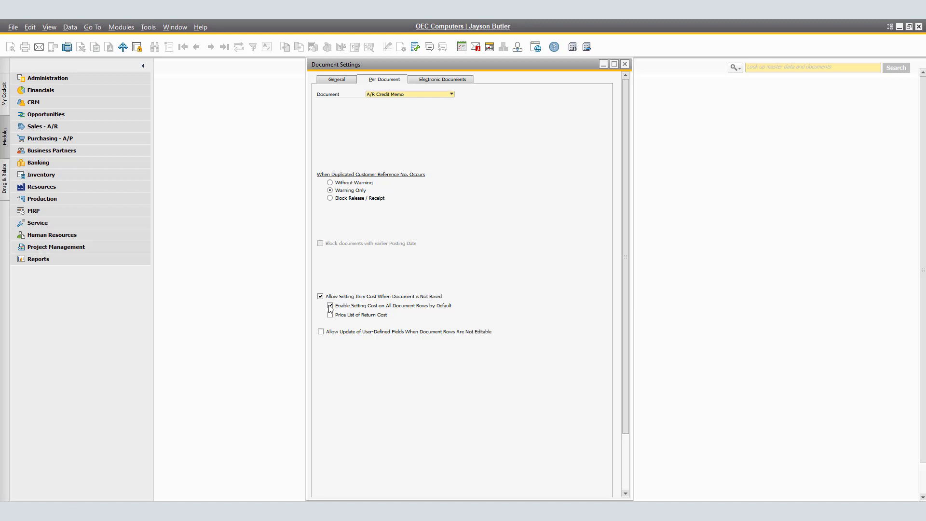
left_click(330, 316)
scroll(332, 321, "down", 1)
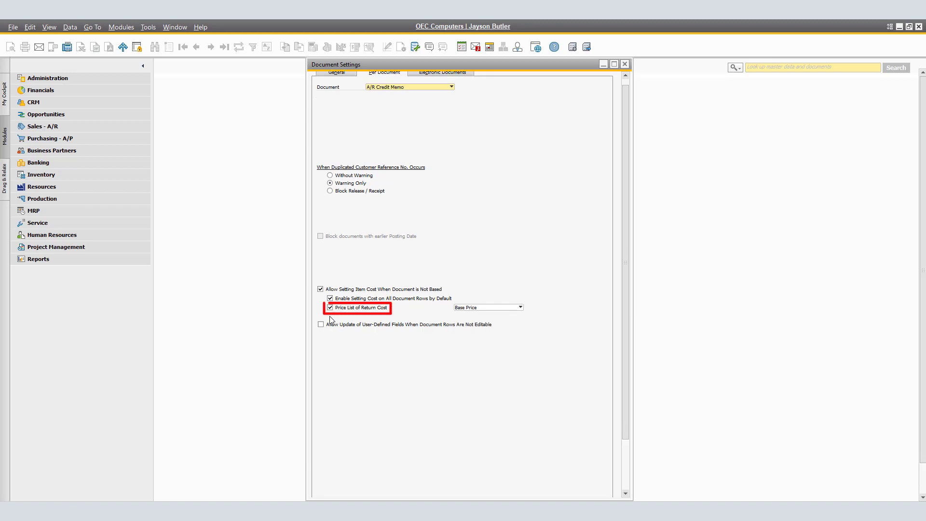
left_click(521, 308)
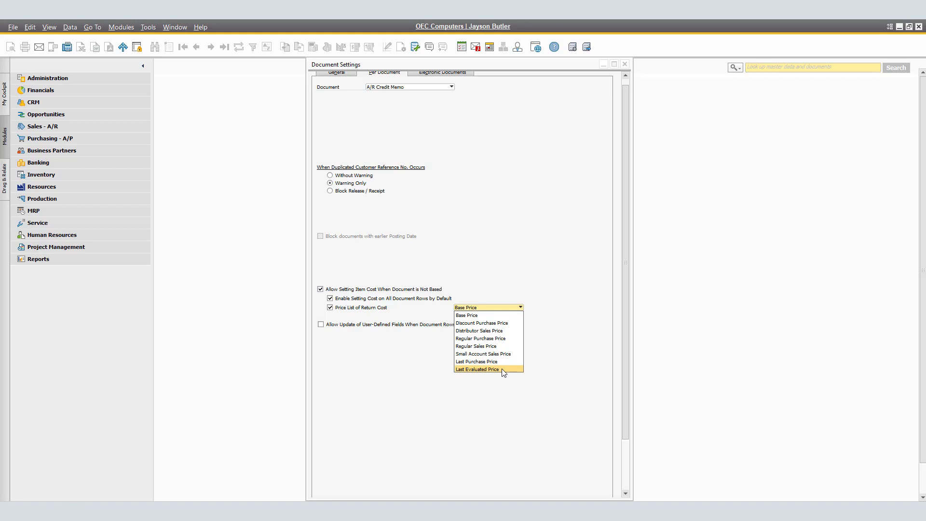
left_click(499, 231)
left_click(337, 308)
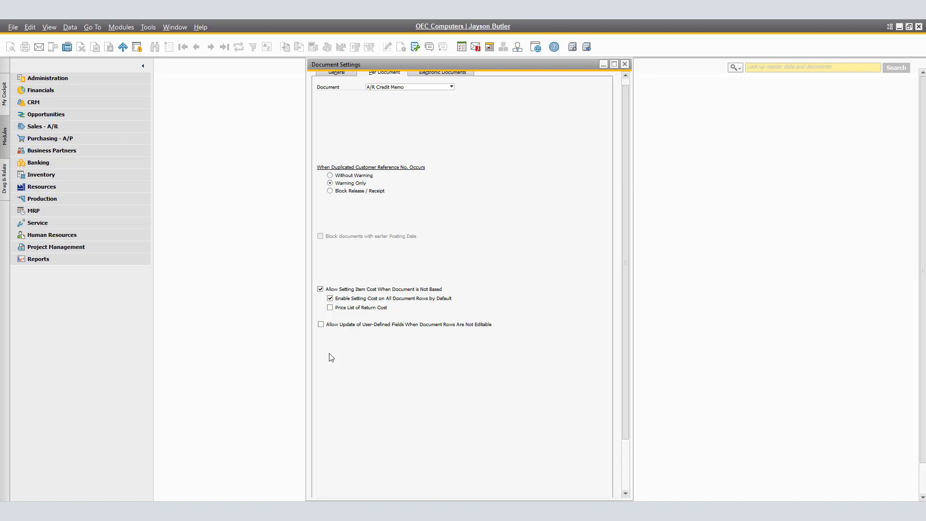
Save the A/R Credit Memo settings and close Document Settings.
scroll(331, 358, "down", 2)
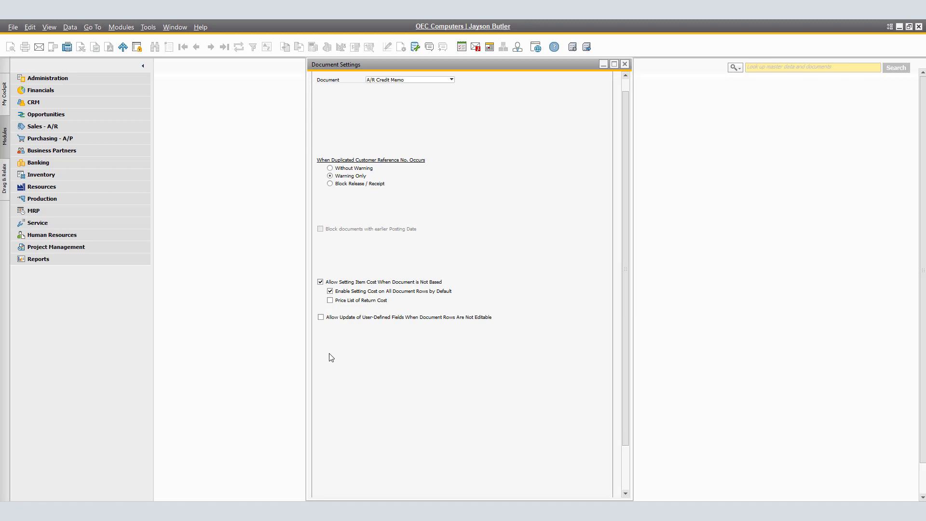
left_click(328, 491)
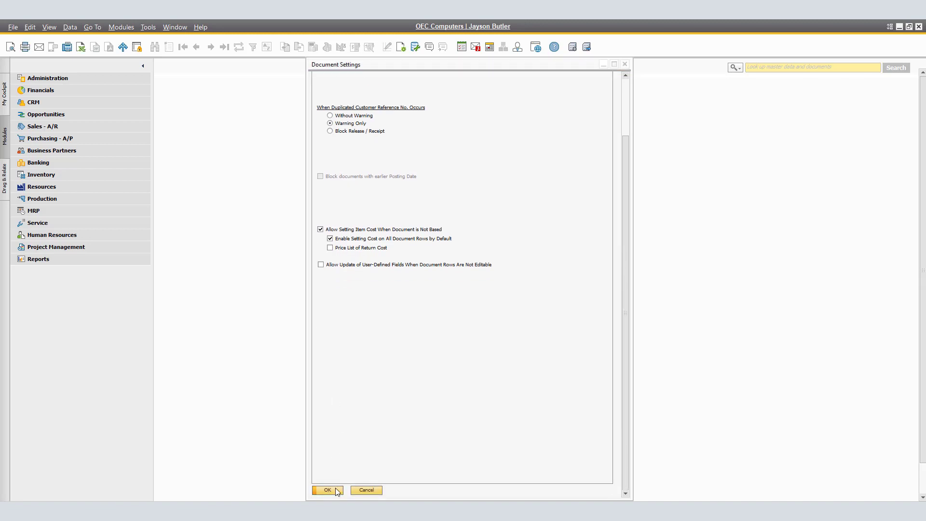
left_click(335, 488)
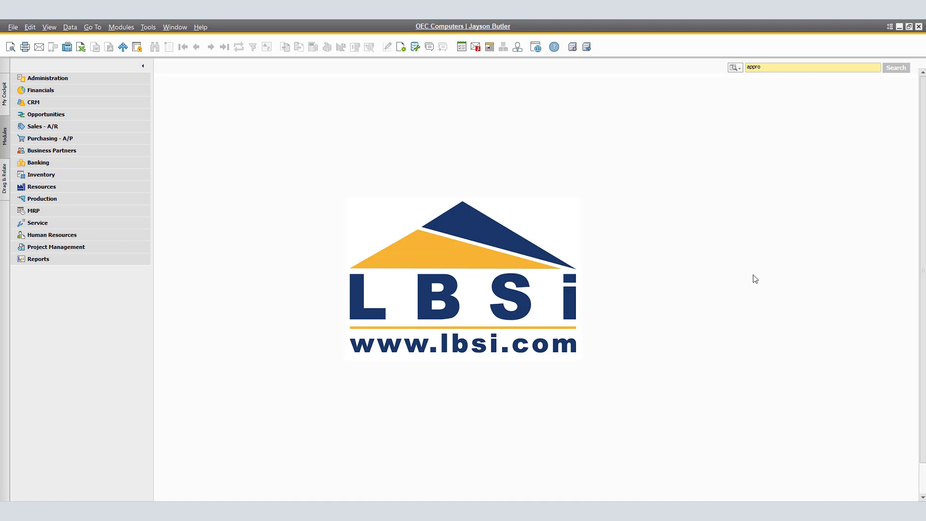
Open a new sales Return document and display the table format options in its form settings.
left_click(95, 129)
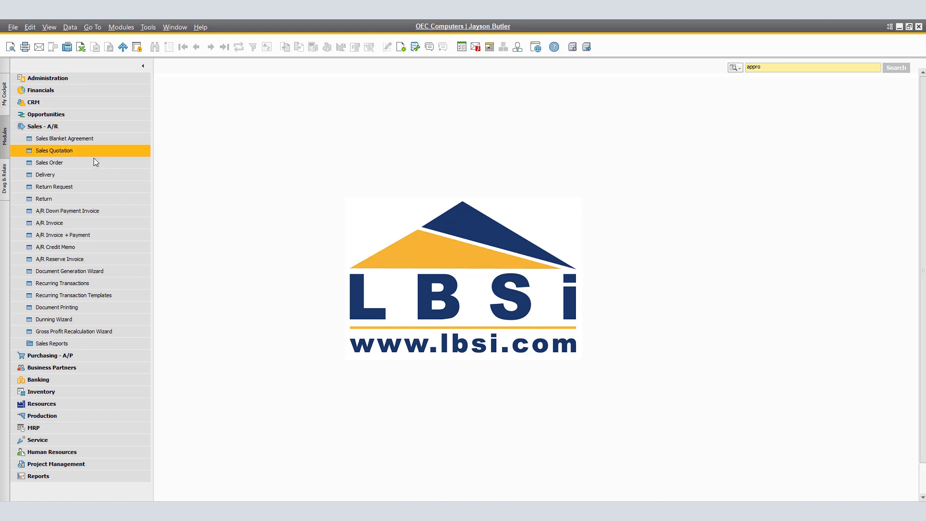
left_click(83, 197)
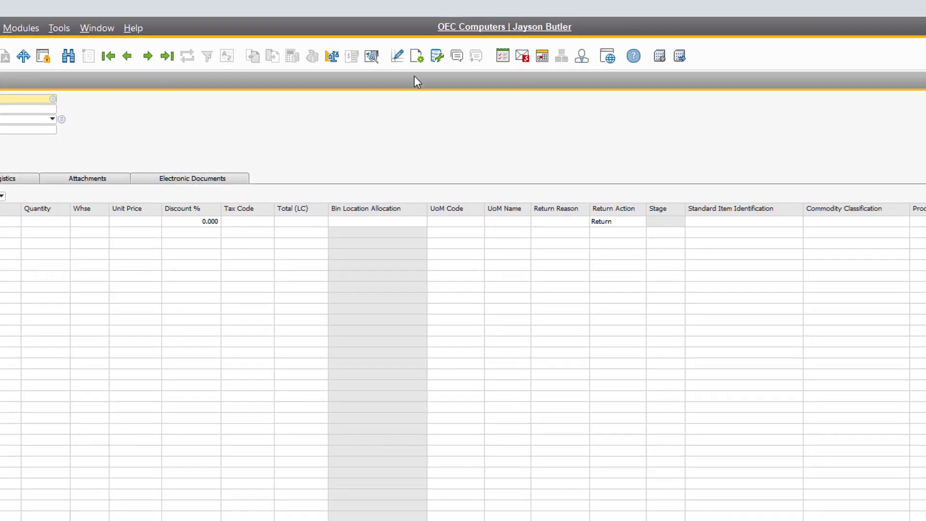
left_click(418, 56)
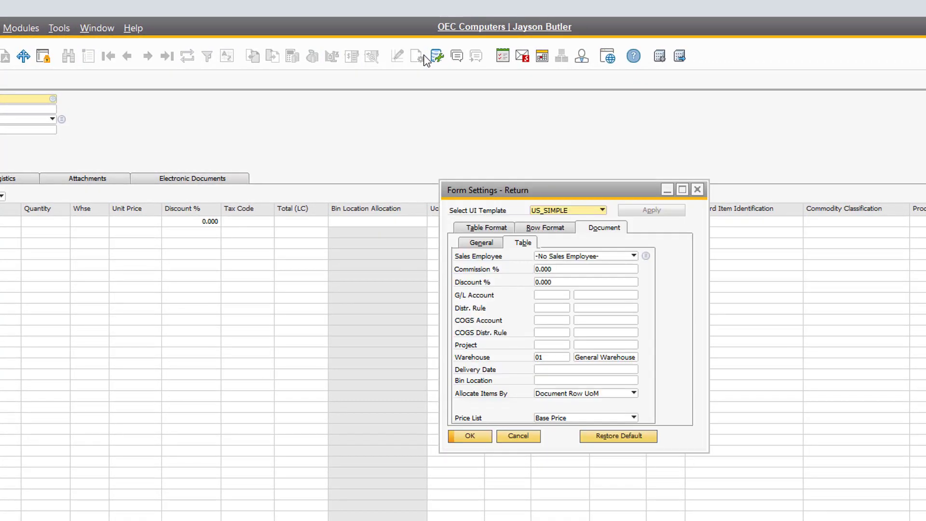
left_click(485, 229)
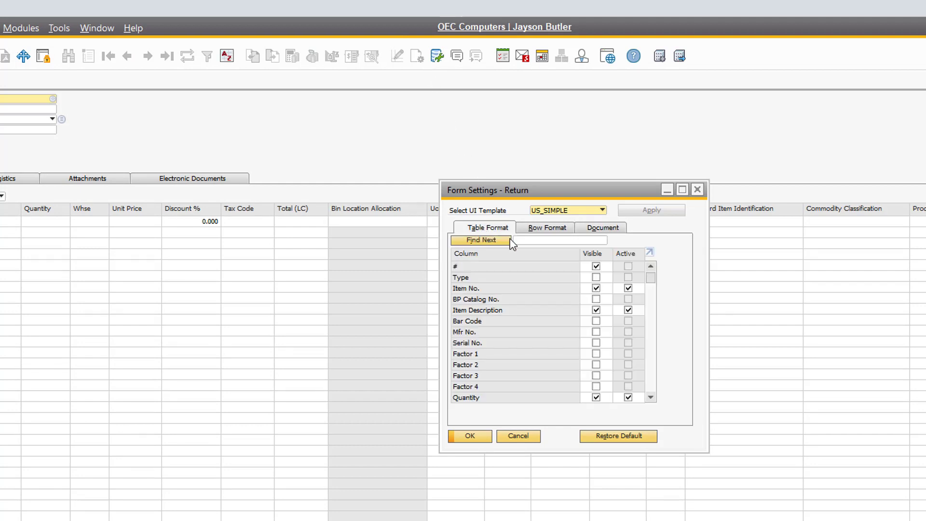
Find and show the Enable Setting Cost and Return Cost (LC) columns, apply the form settings, and fit the column widths.
left_click(533, 242)
type("enable")
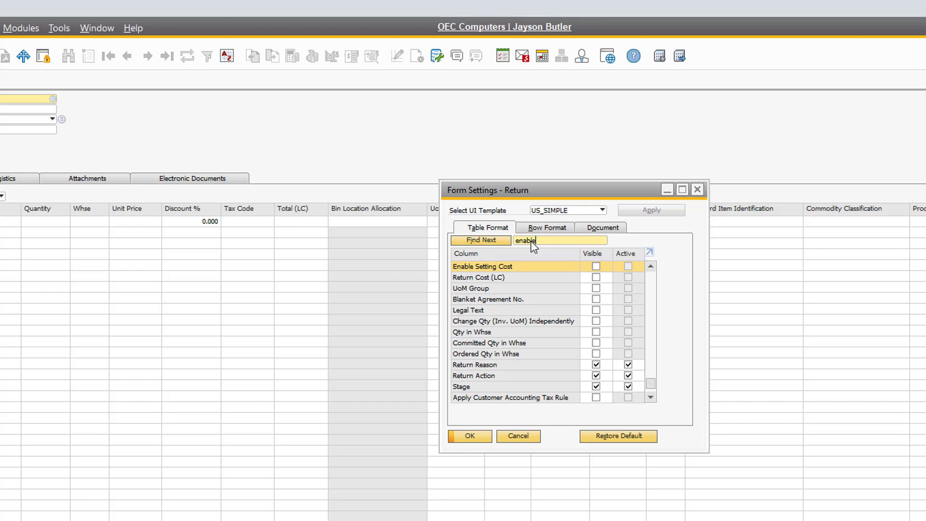
left_click(596, 266)
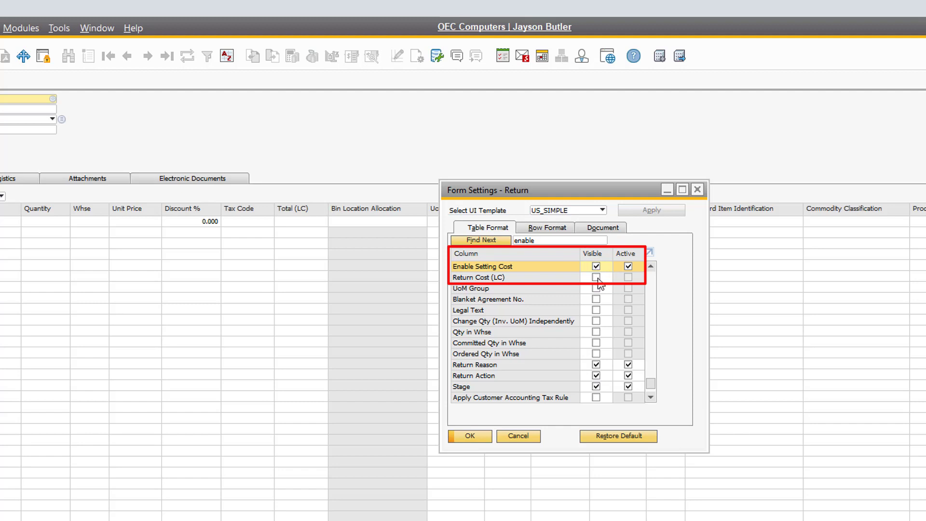
left_click(597, 278)
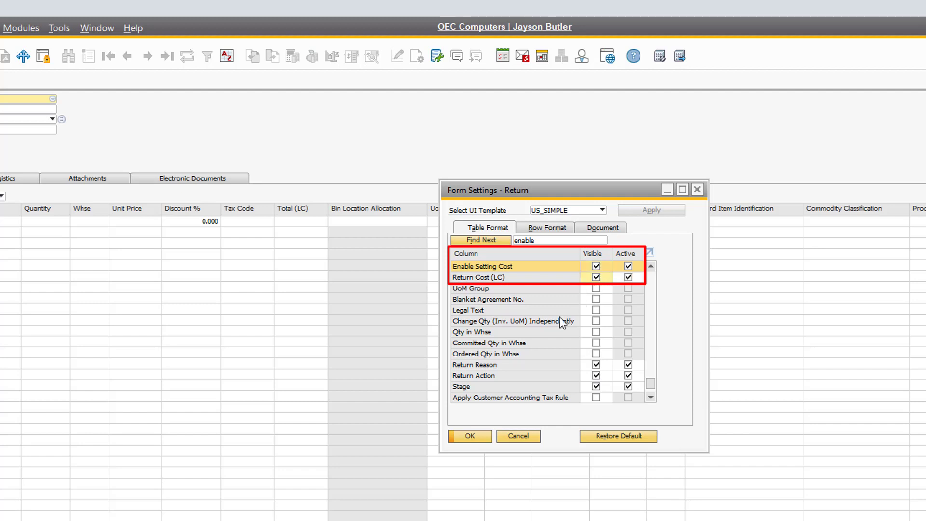
left_click(474, 435)
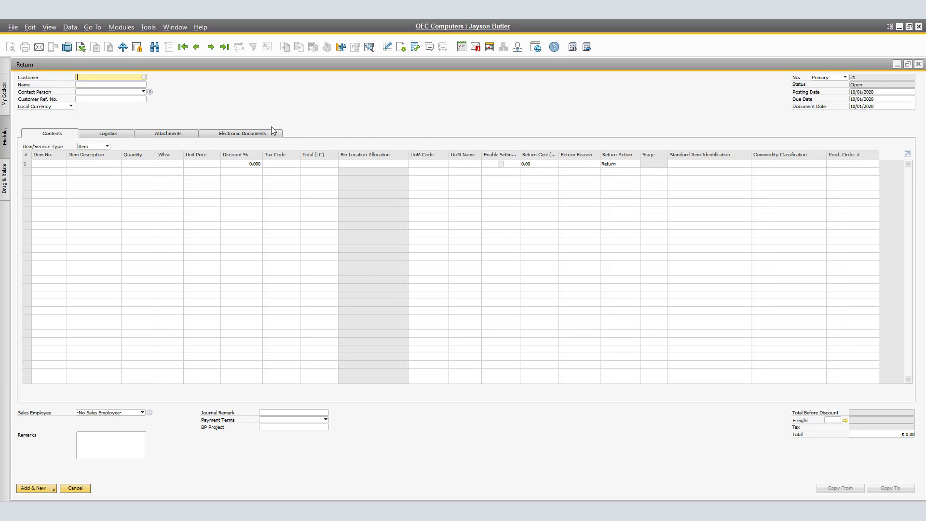
left_click(51, 27)
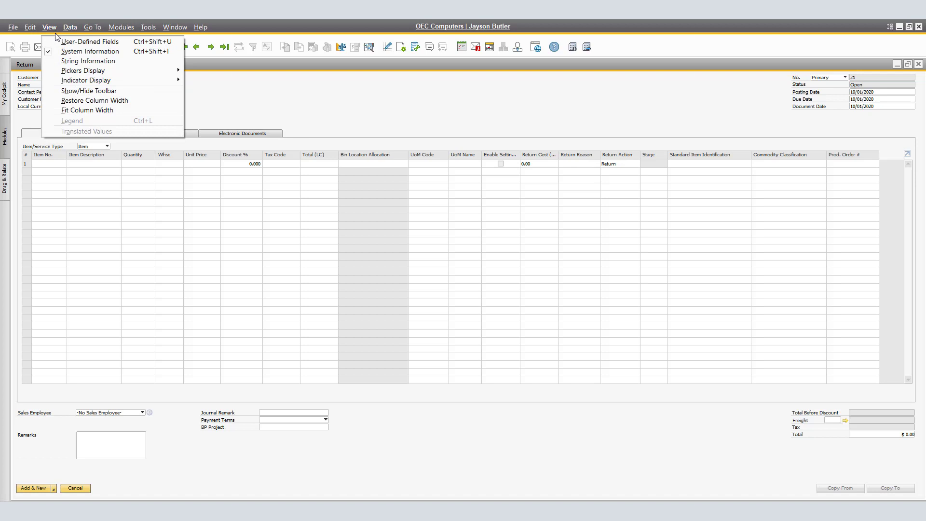
left_click(66, 111)
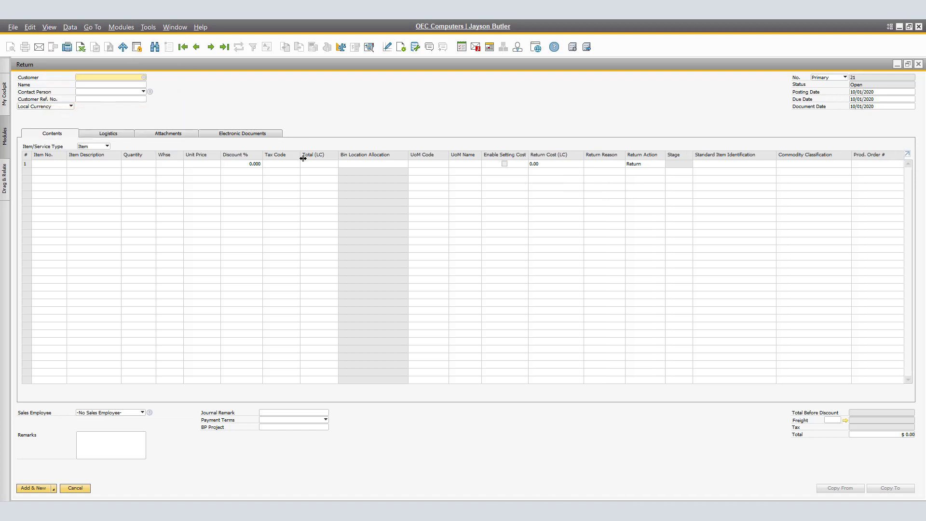
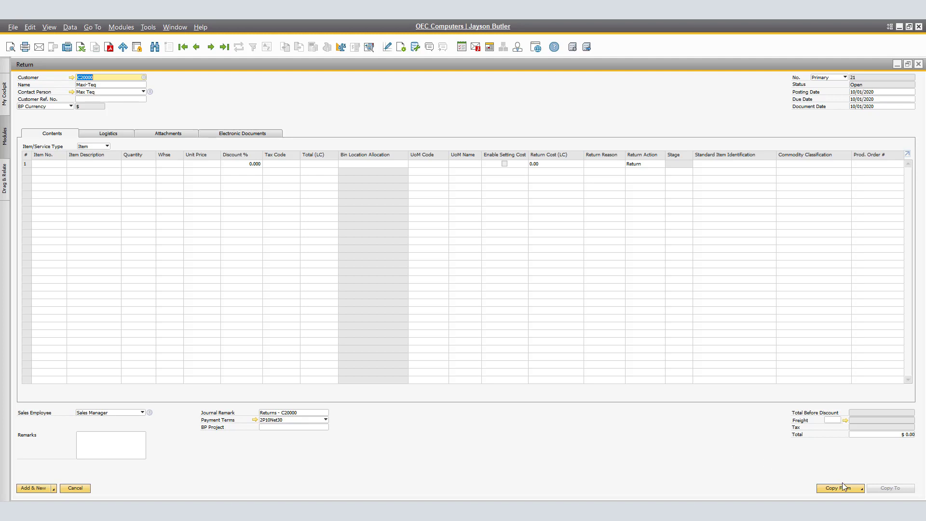
Copy return request 1 into the Return, drawing all data with the current exchange rate from the Exchange Rate Table.
left_click(850, 489)
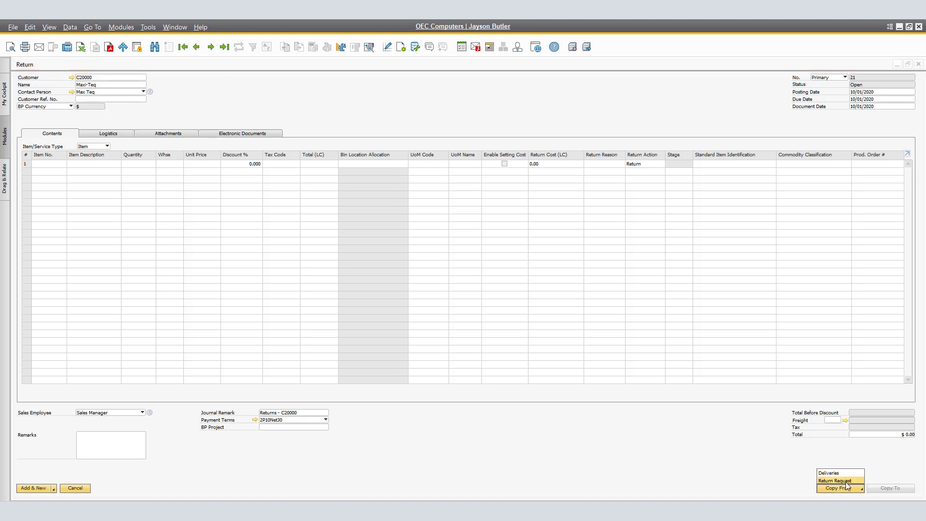
left_click(847, 481)
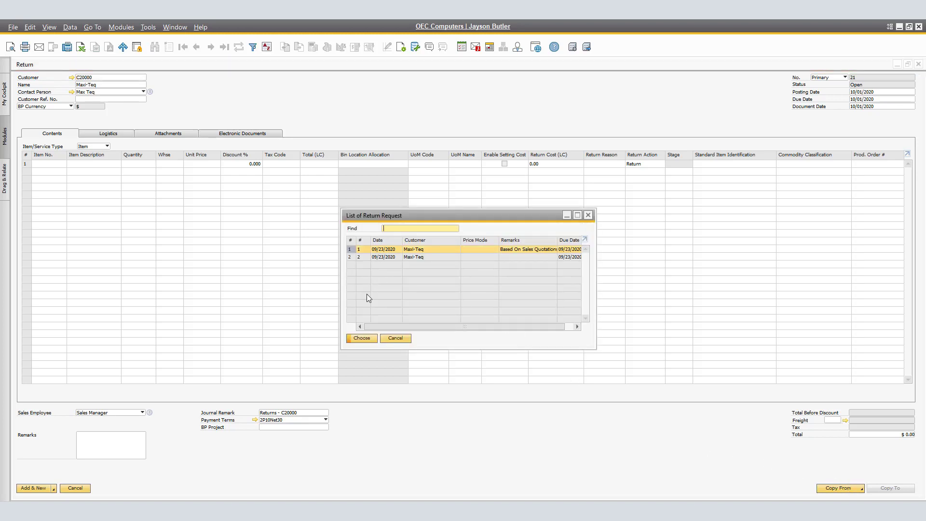
left_click(361, 338)
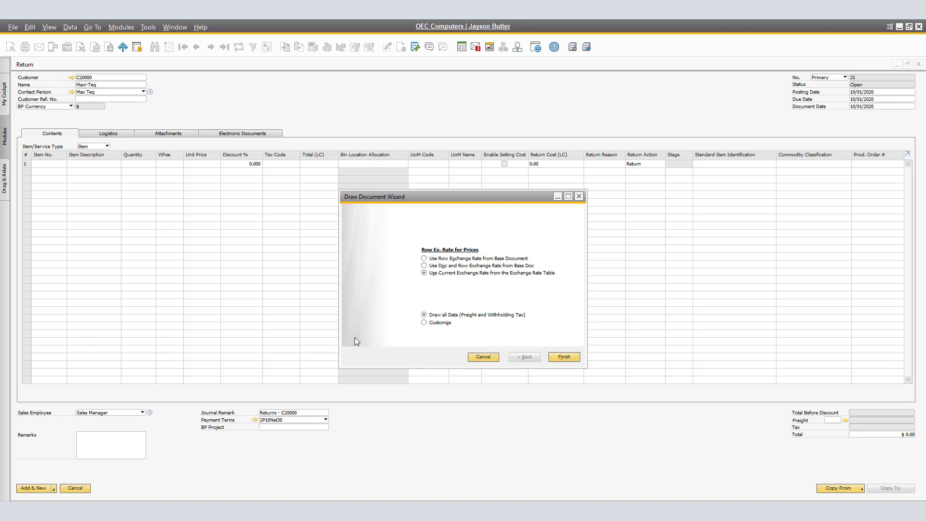
left_click(565, 357)
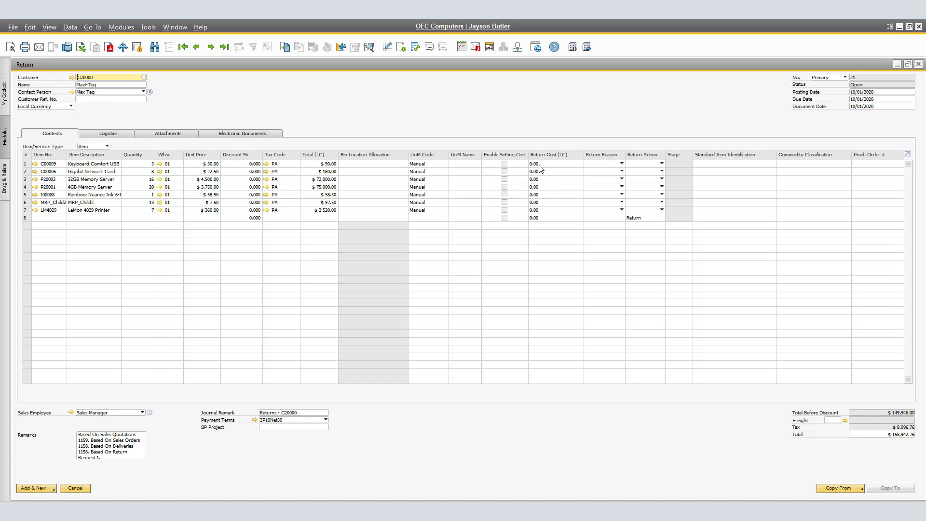
Discard the unsaved Return based on the return request and start a blank Return document.
key("ctrl+f")
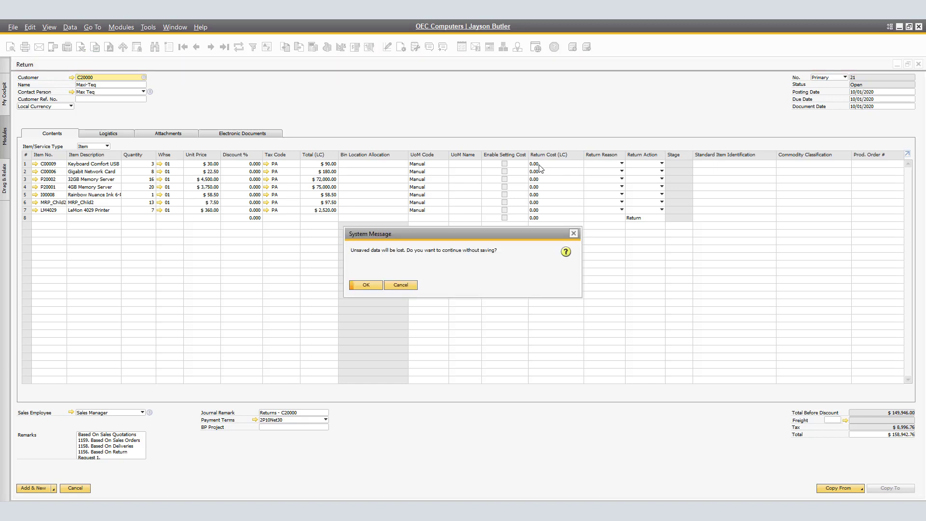
left_click(377, 286)
left_click(376, 285)
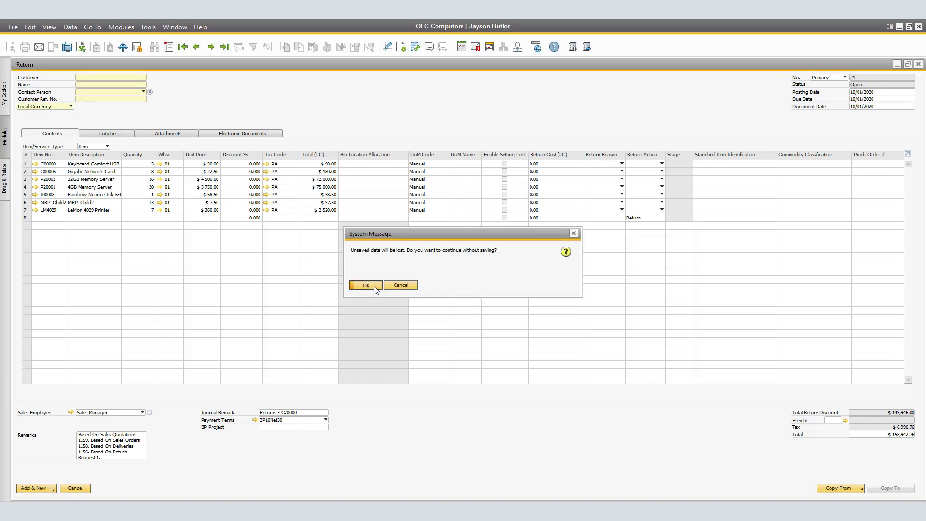
key("ctrl+a")
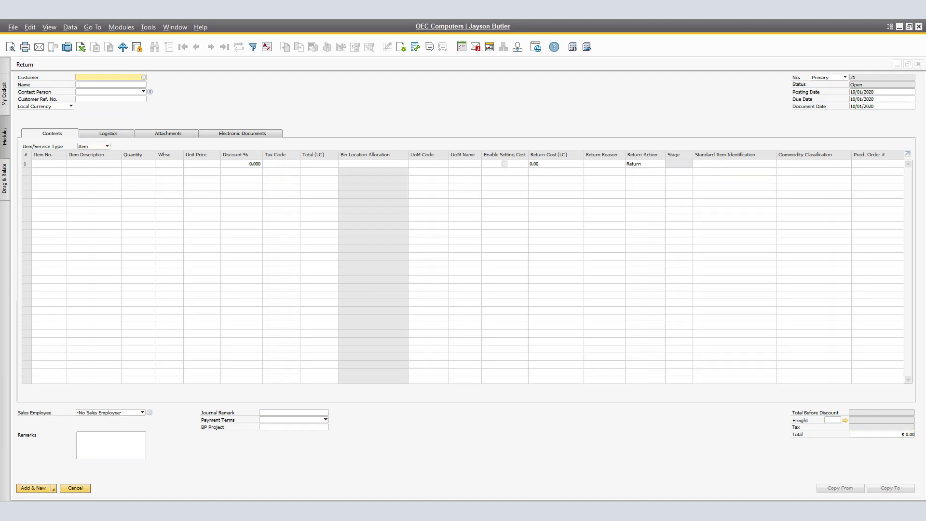
Select Maxi-Teq as the customer of the Return and add item C00014 Laptop case to the first row.
key("Tab")
left_click(209, 303)
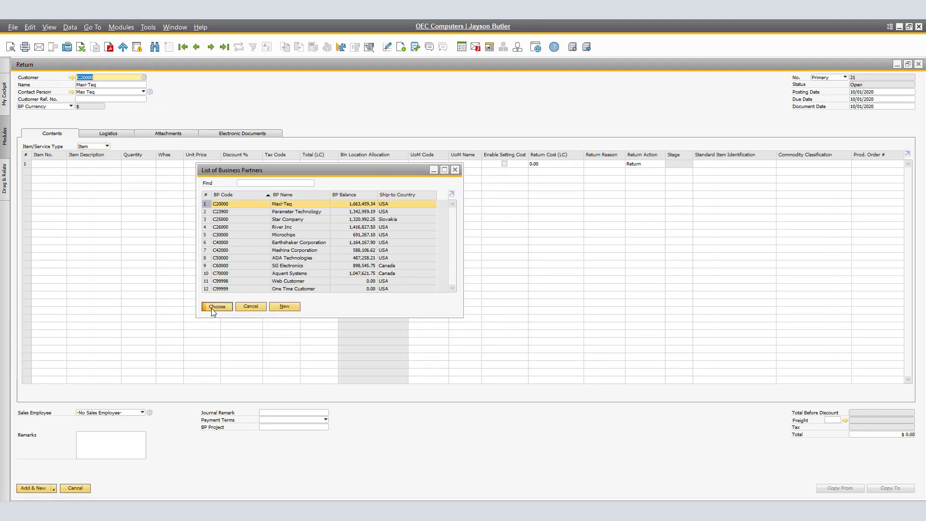
left_click(66, 167)
key("Tab")
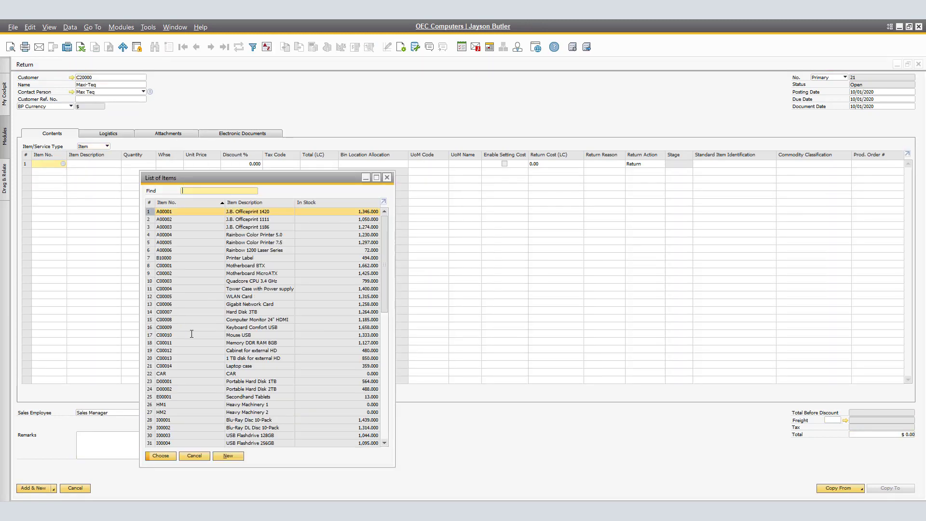
left_click(227, 366)
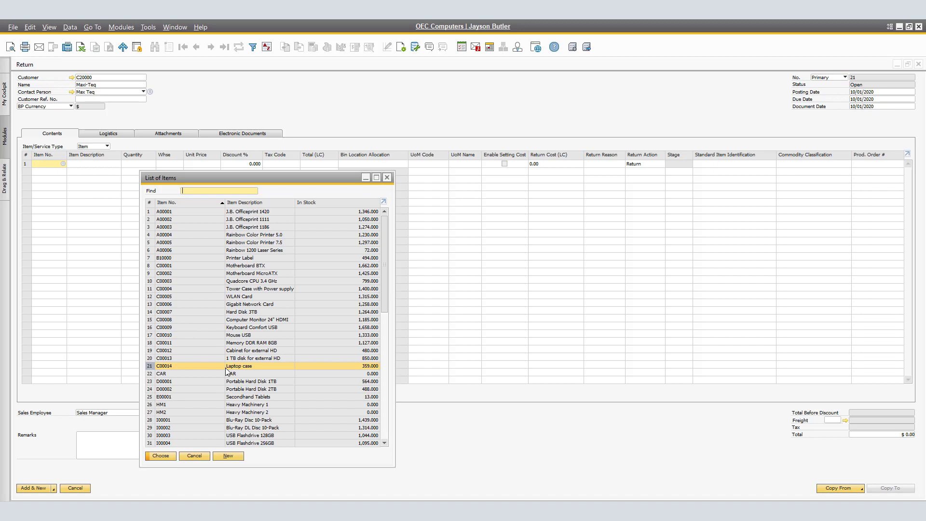
left_click(161, 456)
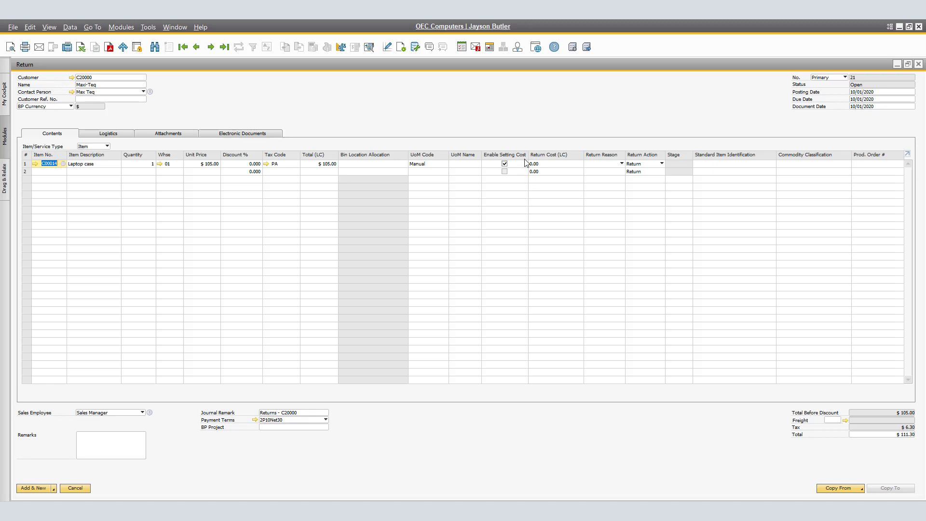
For the Laptop case row, set the return cost to 50.00, the return reason to Damaged and the return action to Replace.
left_click(554, 164)
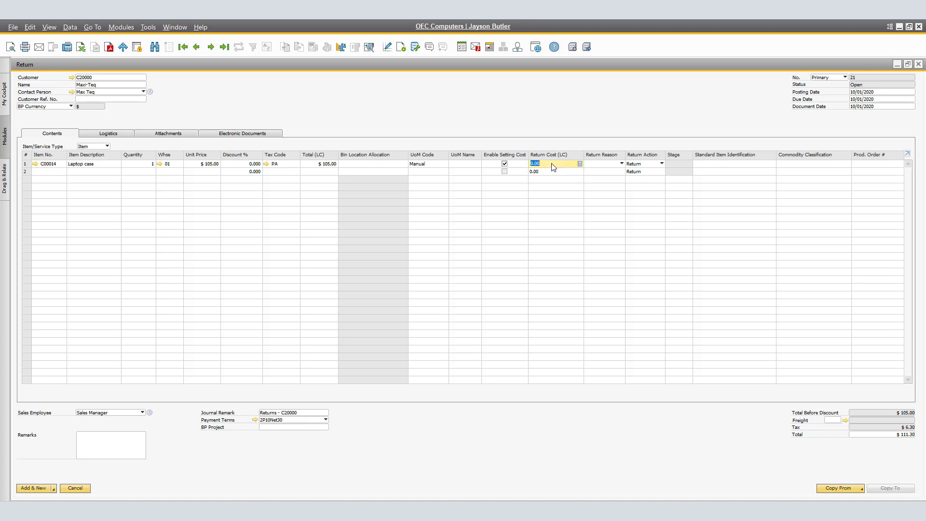
type("50.00")
key("Tab")
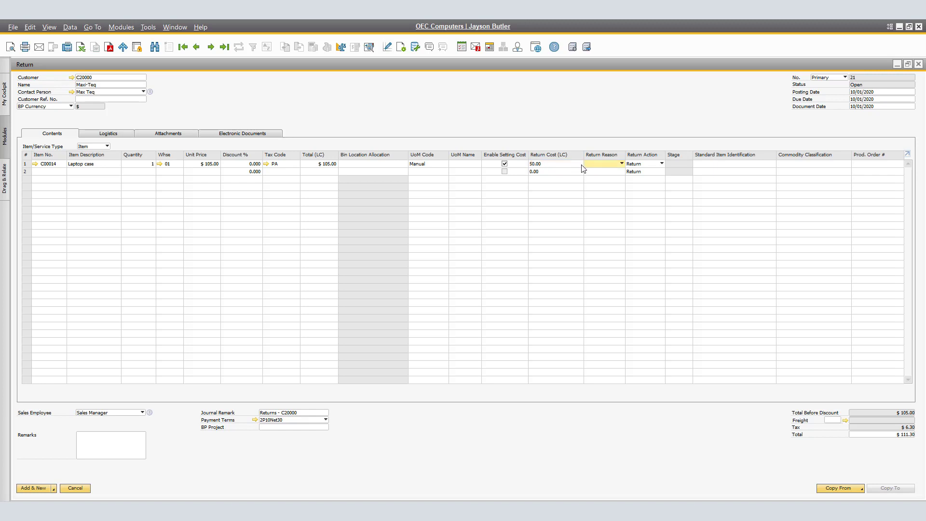
left_click(622, 164)
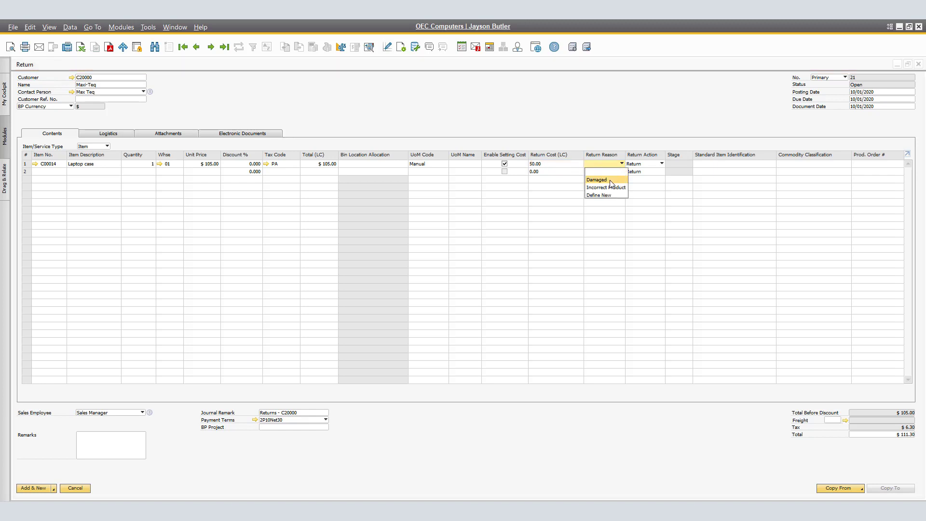
left_click(610, 181)
left_click(662, 164)
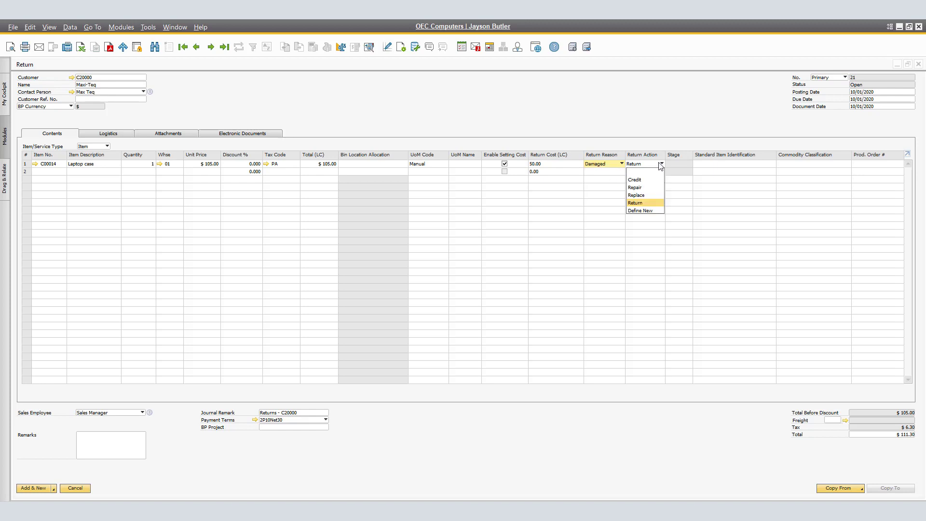
left_click(647, 196)
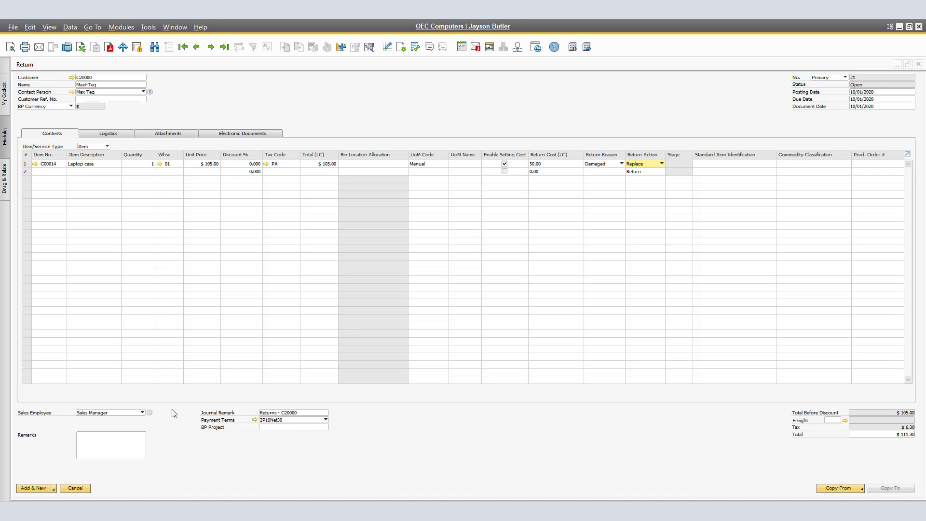
Add the Return document, confirming that it cannot be changed, and display the newly added Return.
left_click(35, 489)
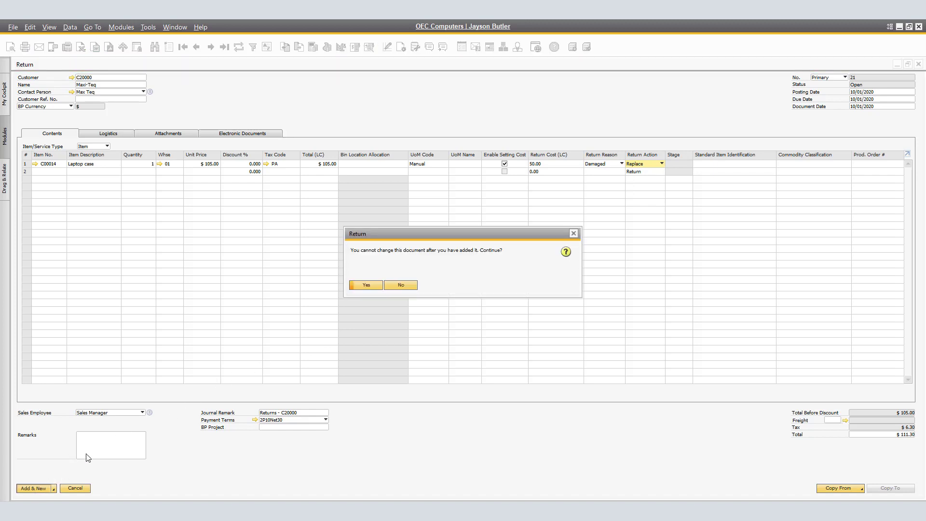
left_click(375, 289)
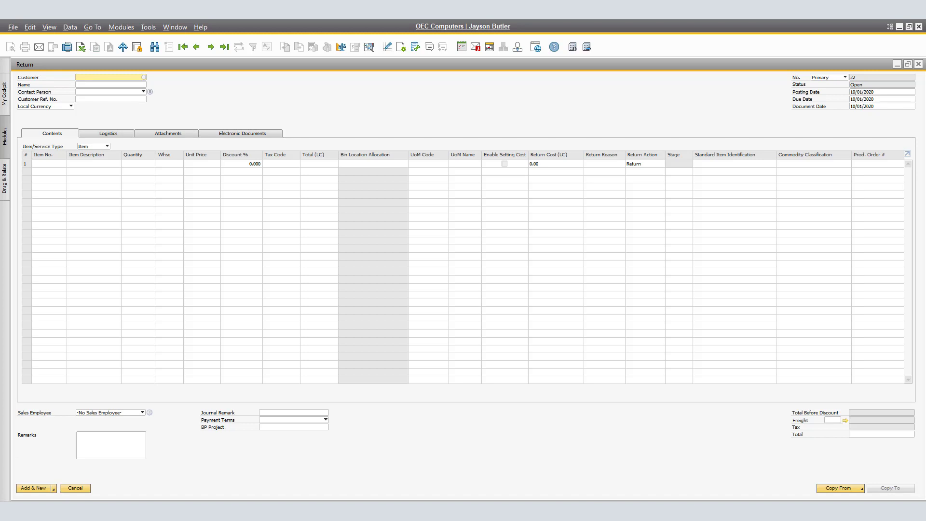
left_click(222, 49)
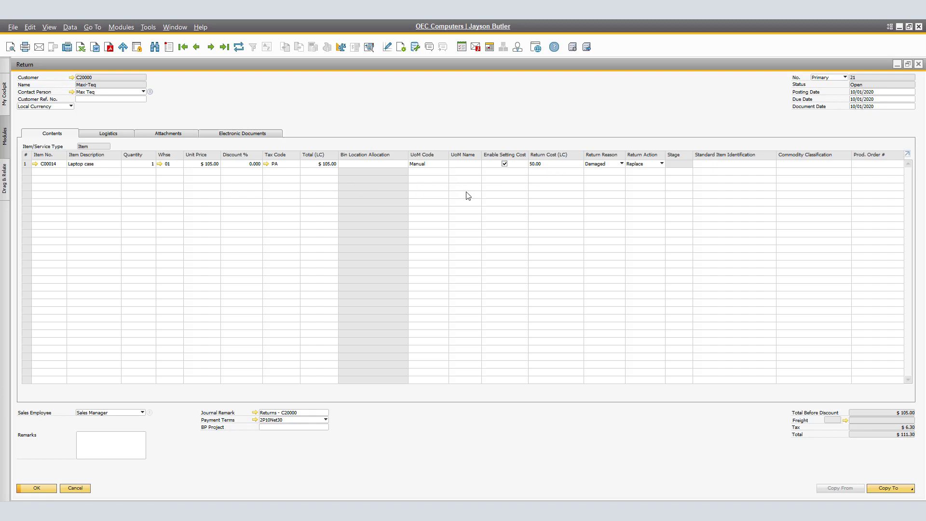
Open the item master data of the Laptop case from the Return row and run its Inventory Audit Report.
left_click(35, 164)
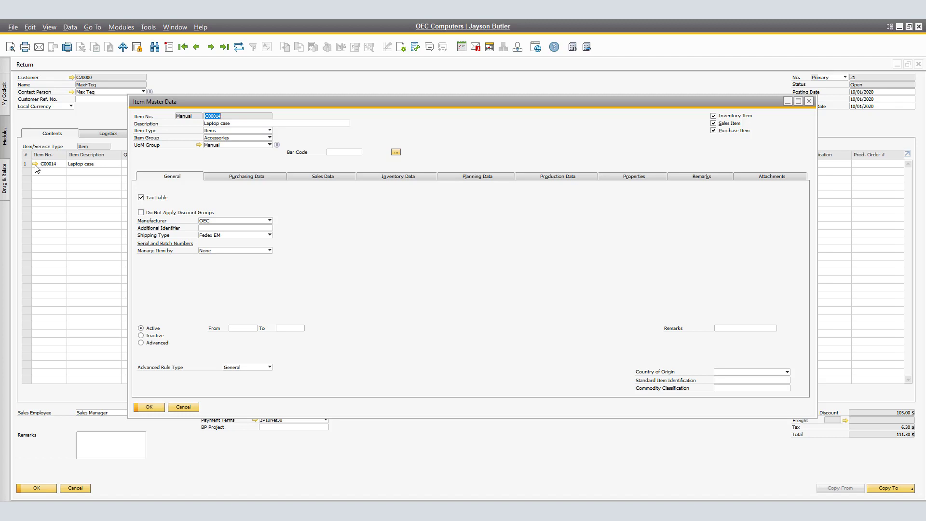
right_click(419, 252)
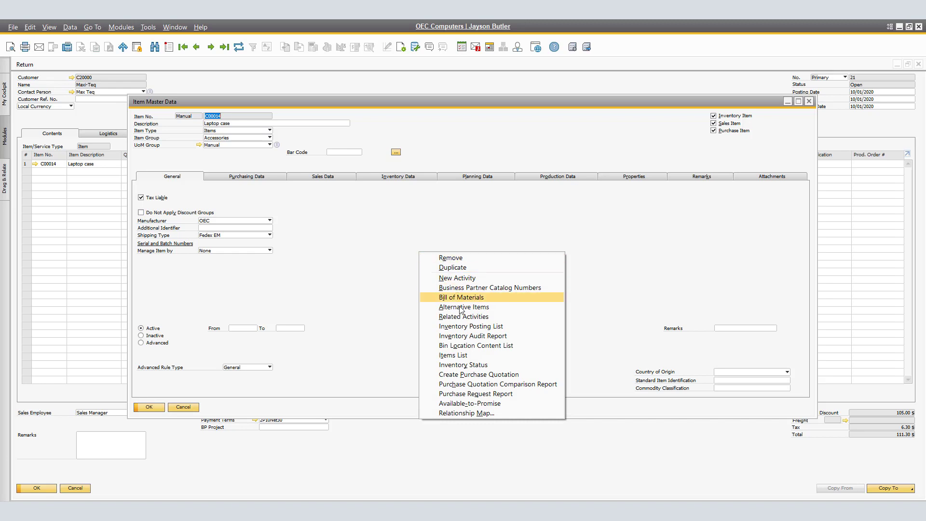
left_click(459, 336)
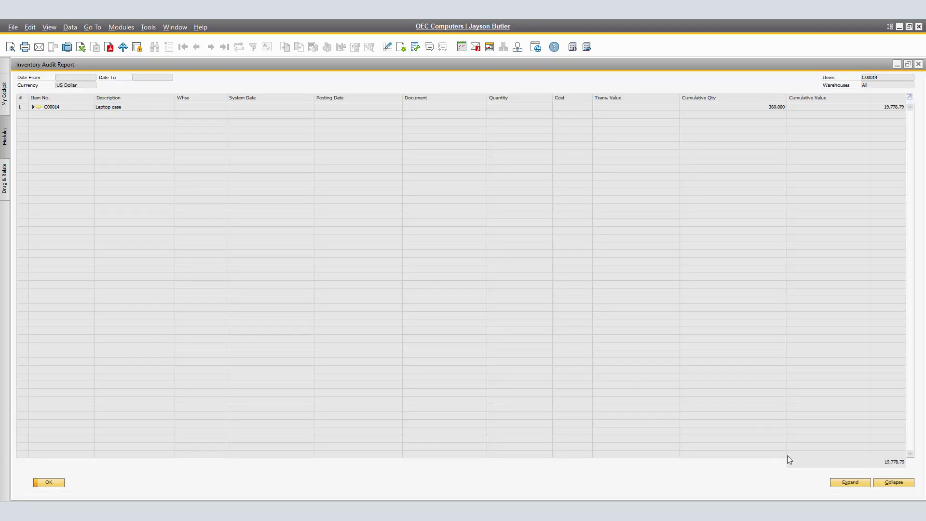
Expand the Inventory Audit Report and examine the cost posted for Return RE 21.
left_click(849, 483)
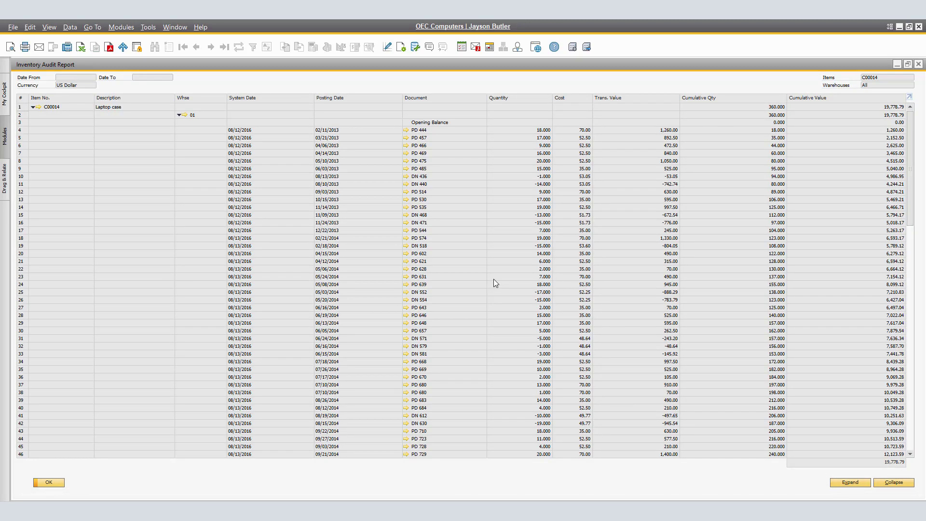
scroll(493, 279, "down", 2)
scroll(494, 280, "down", 9)
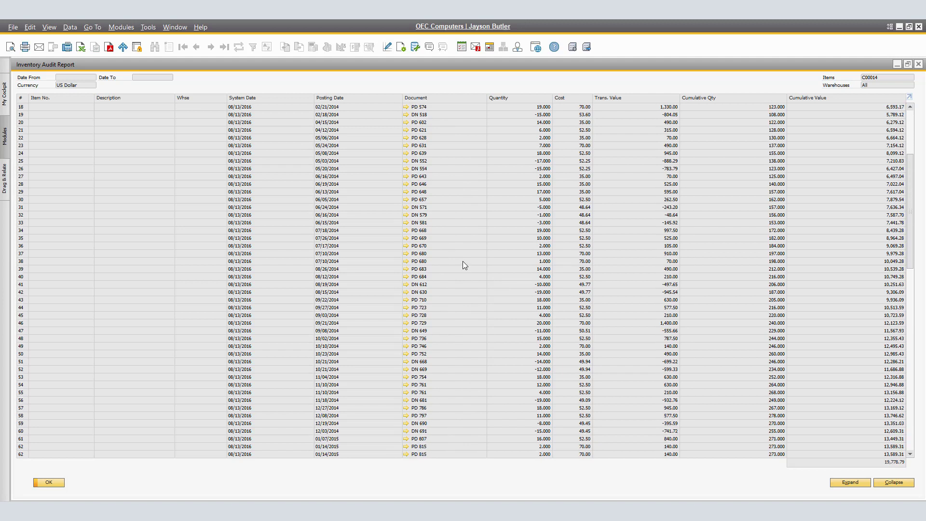
scroll(462, 261, "down", 15)
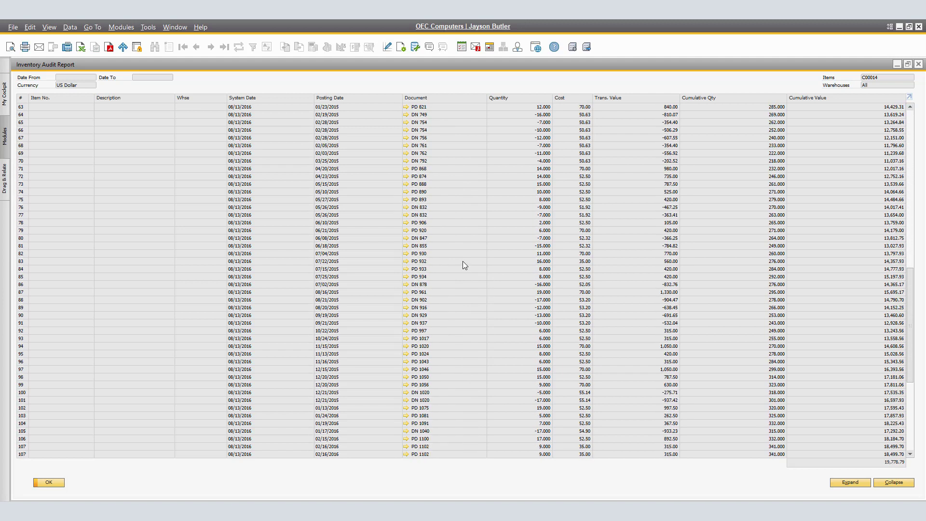
scroll(462, 262, "down", 6)
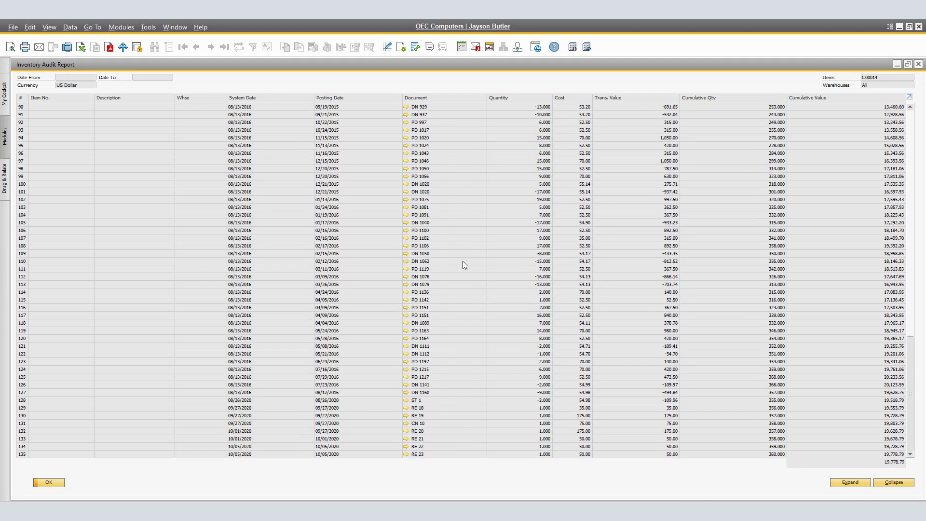
scroll(462, 262, "up", 1)
scroll(462, 262, "up", 1)
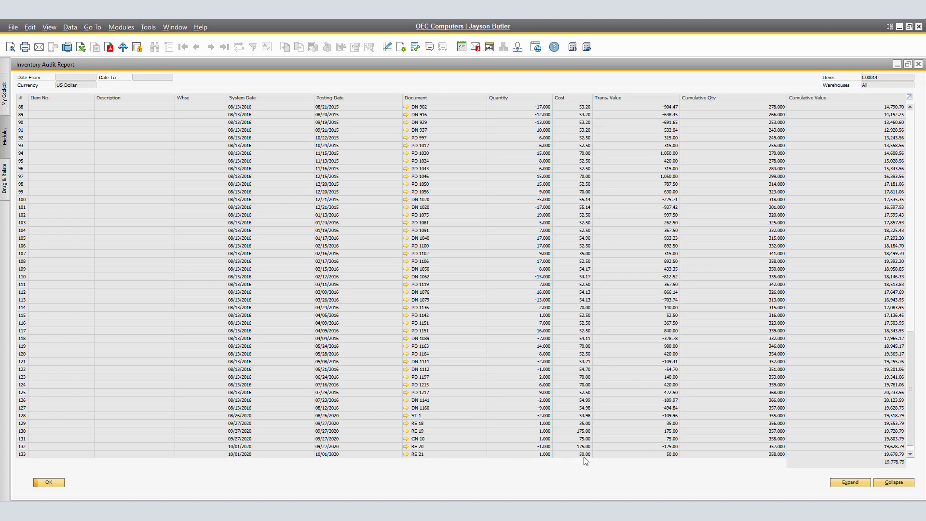
Close the Inventory Audit Report, the item master data and the Return document.
left_click(918, 64)
left_click(785, 75)
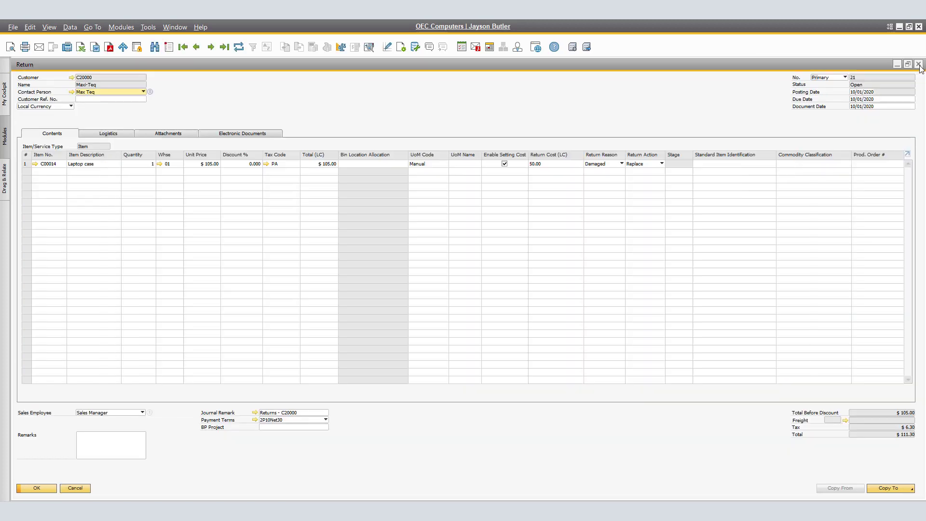
left_click(919, 64)
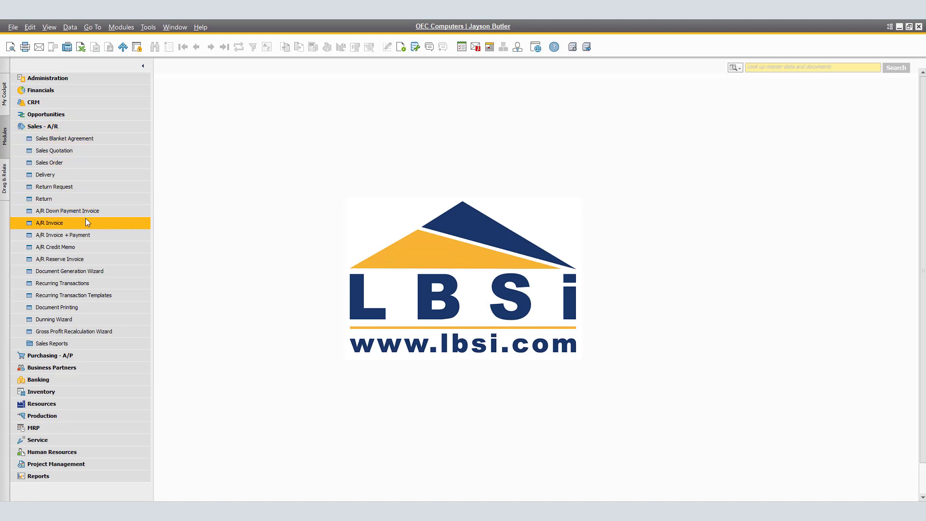
Open a new A/R Credit Memo and display the table format options in its form settings.
left_click(82, 246)
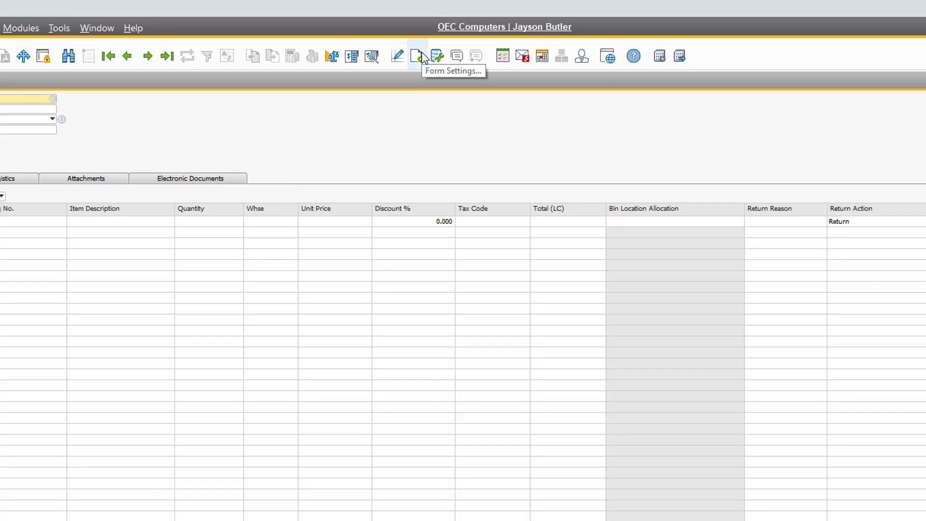
left_click(421, 57)
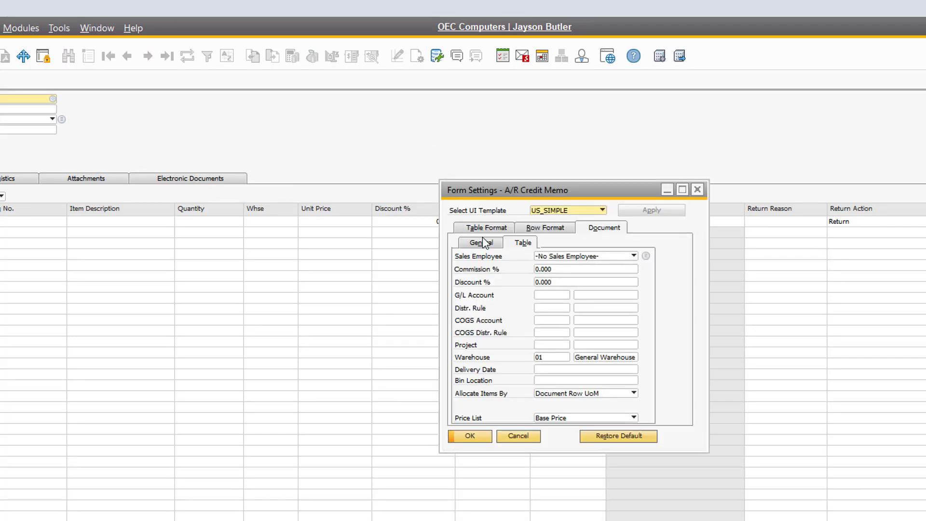
left_click(494, 228)
left_click(532, 245)
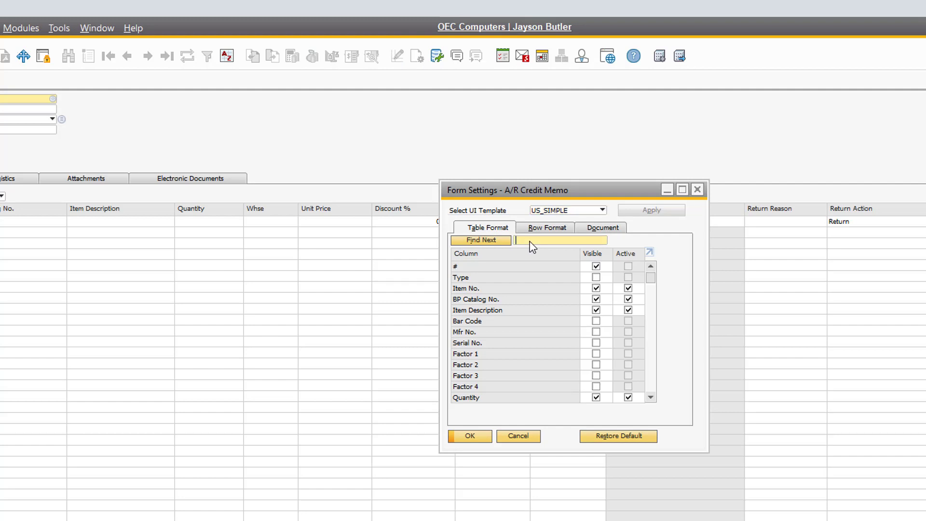
Make the Enable Setting Cost and Return Cost (LC) columns visible in the A/R Credit Memo table and fit the column widths.
type("enable")
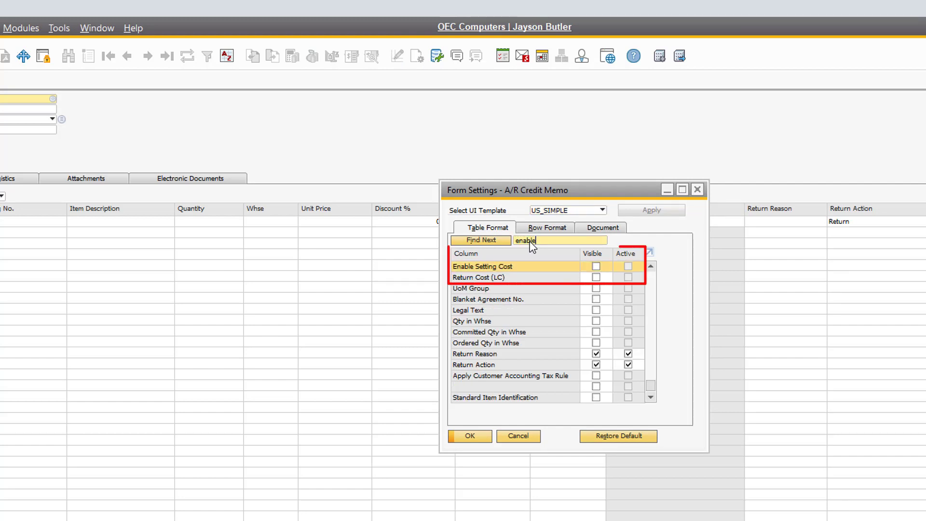
left_click(596, 267)
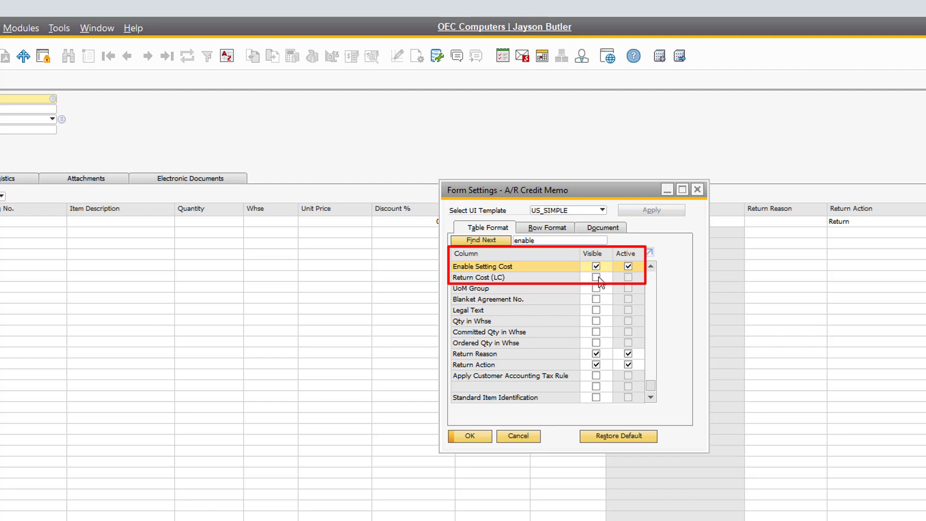
left_click(597, 278)
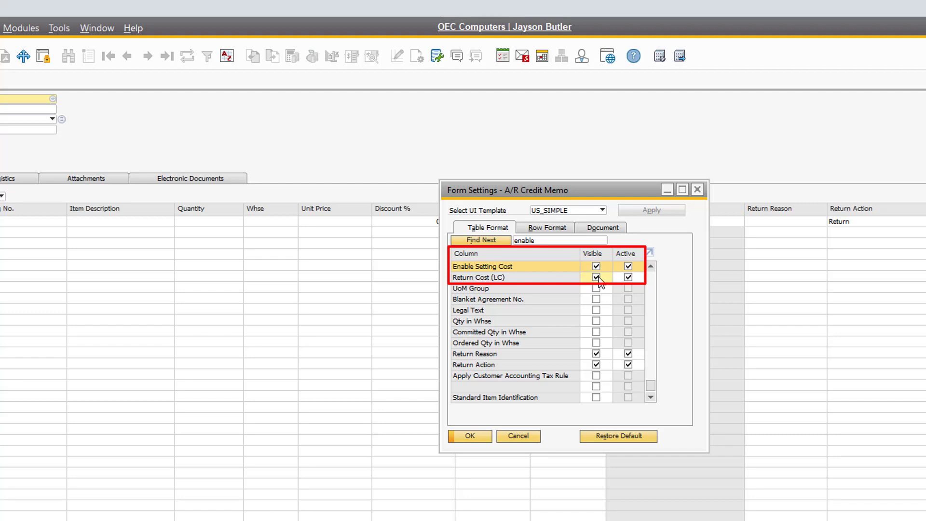
left_click(470, 436)
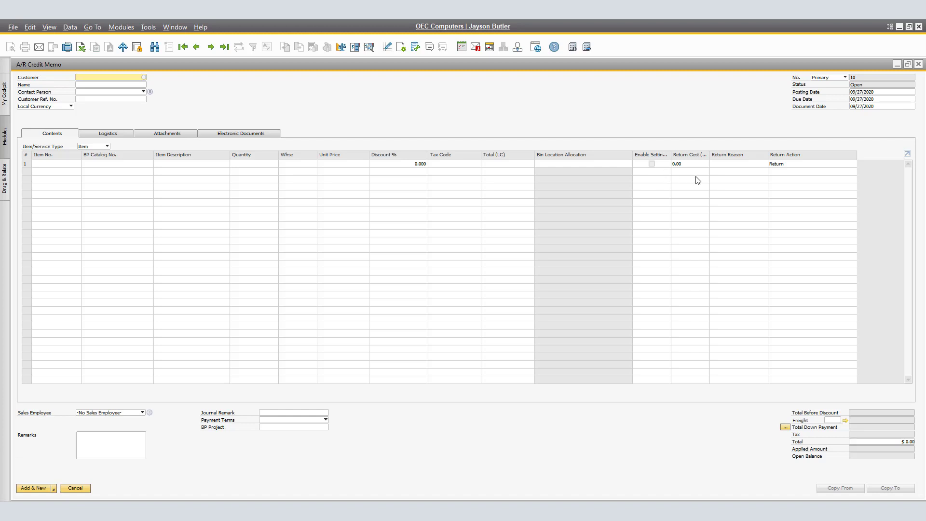
left_click(49, 28)
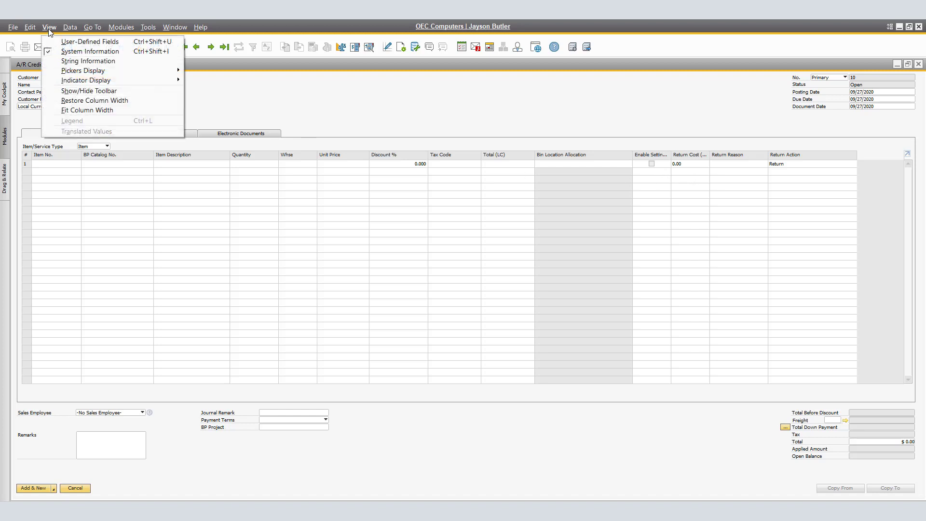
left_click(72, 111)
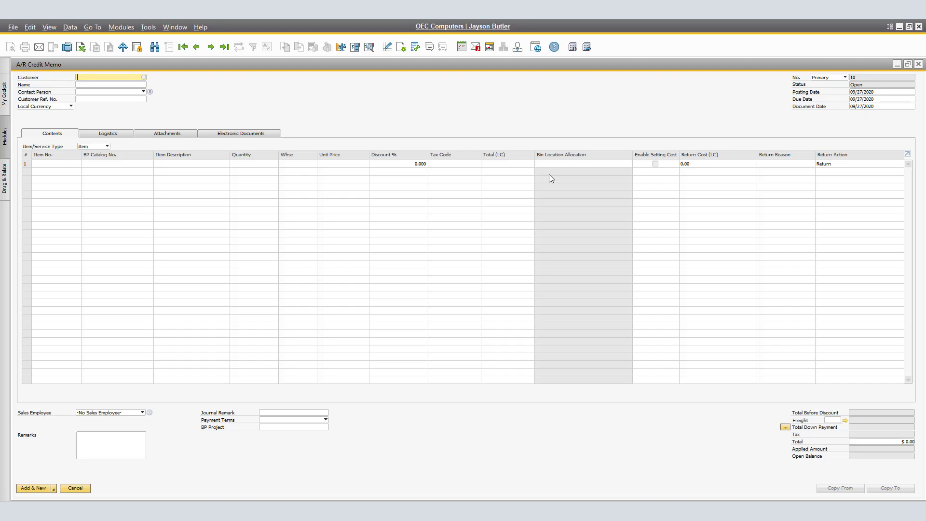
Base an A/R Credit Memo for Maxi-Teq on Return 18 to check the copied return cost, and discard the unsaved document.
left_click(143, 77)
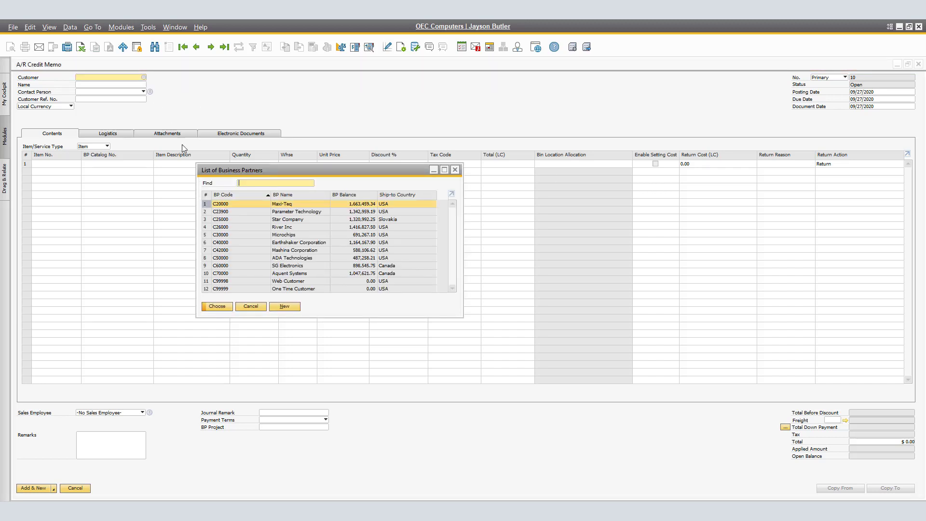
left_click(227, 305)
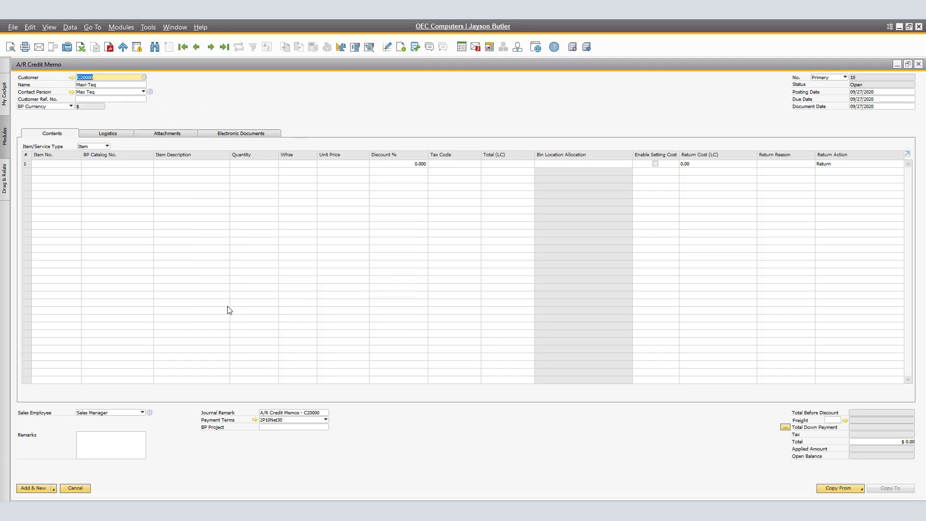
left_click(845, 488)
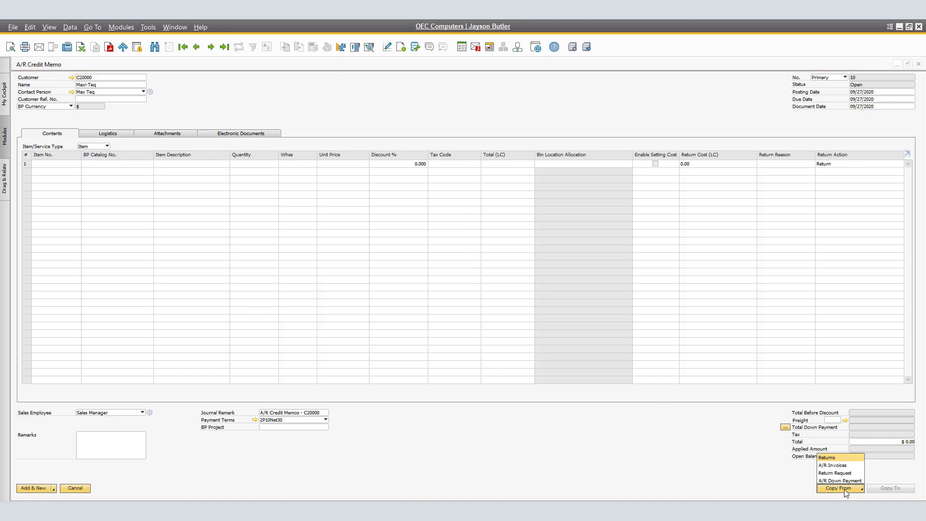
left_click(842, 459)
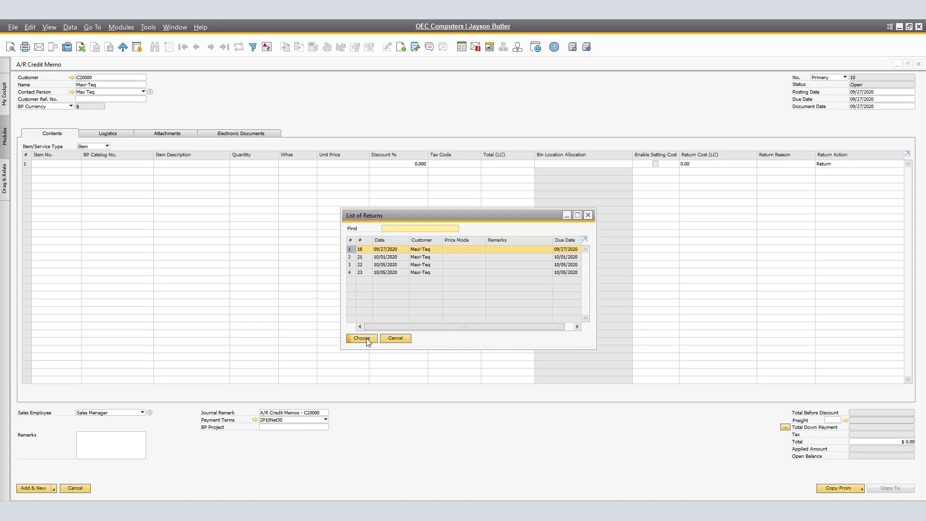
left_click(362, 338)
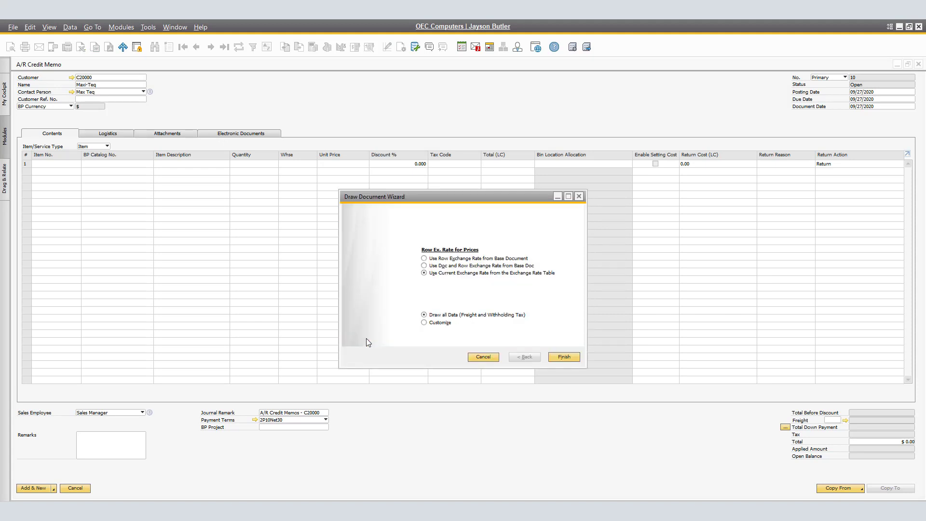
left_click(563, 357)
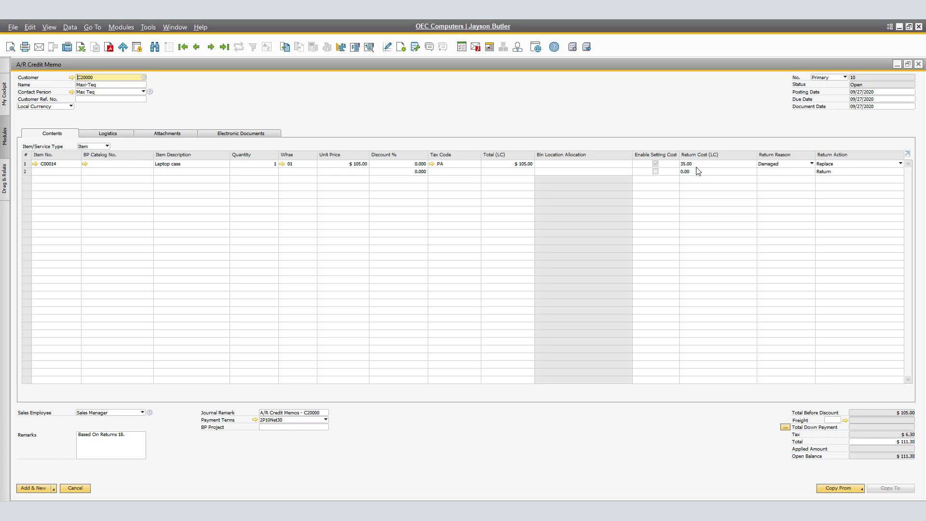
key("Escape")
left_click(357, 285)
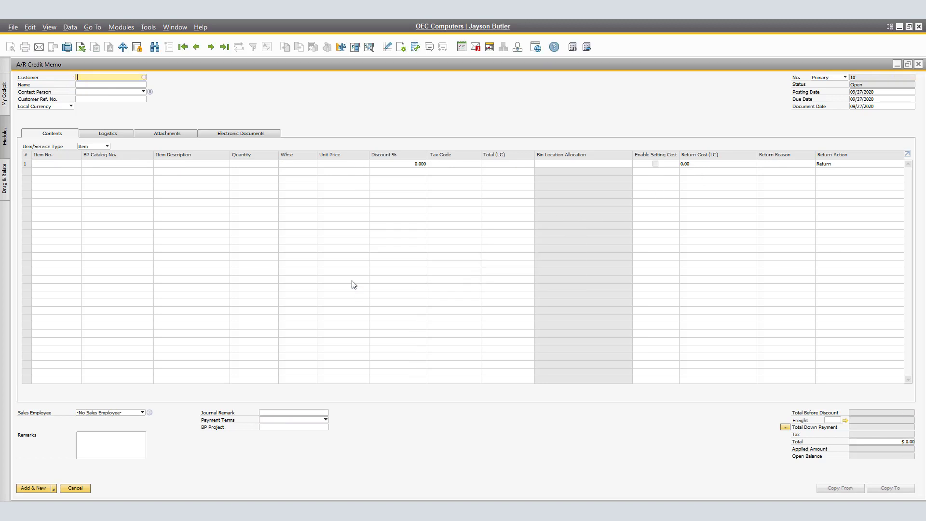
Select Maxi-Teq as the A/R Credit Memo's customer and add the Laptop case item C00014 in row 1.
left_click(143, 77)
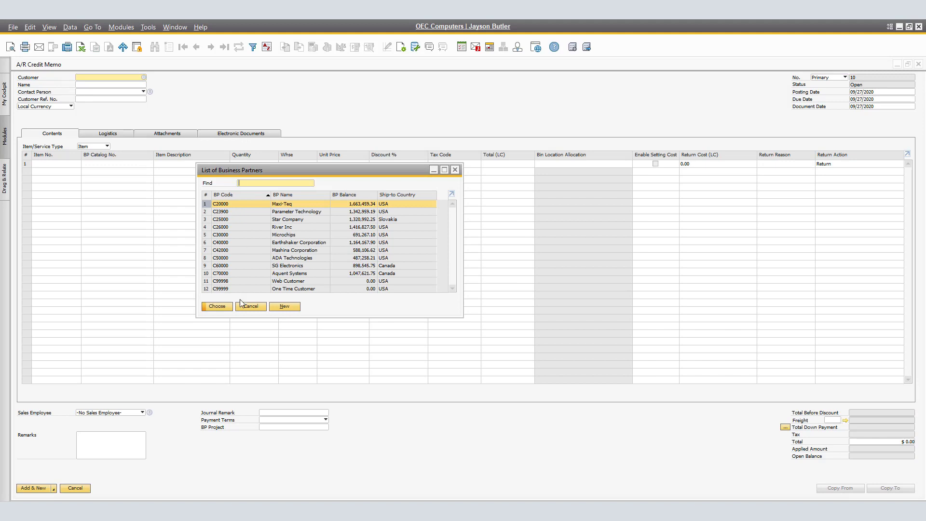
left_click(217, 306)
left_click(67, 165)
key("Tab")
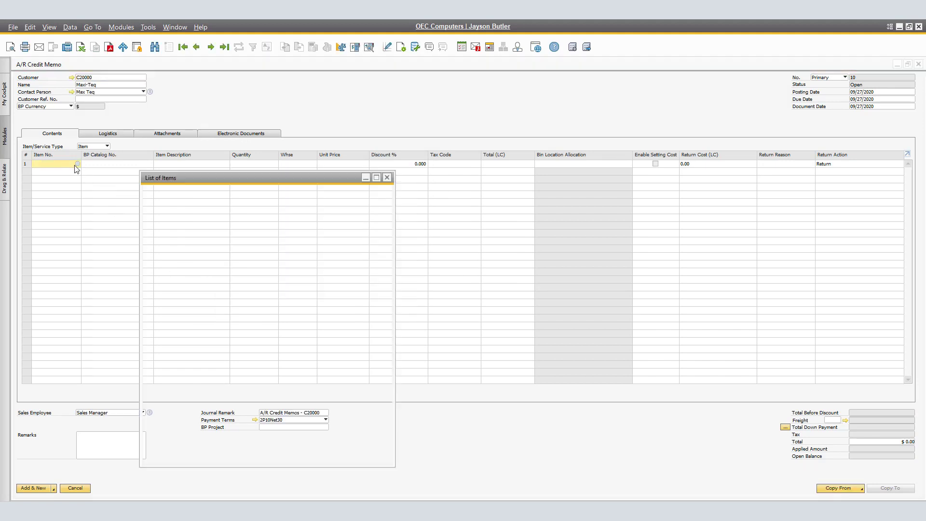
left_click(236, 366)
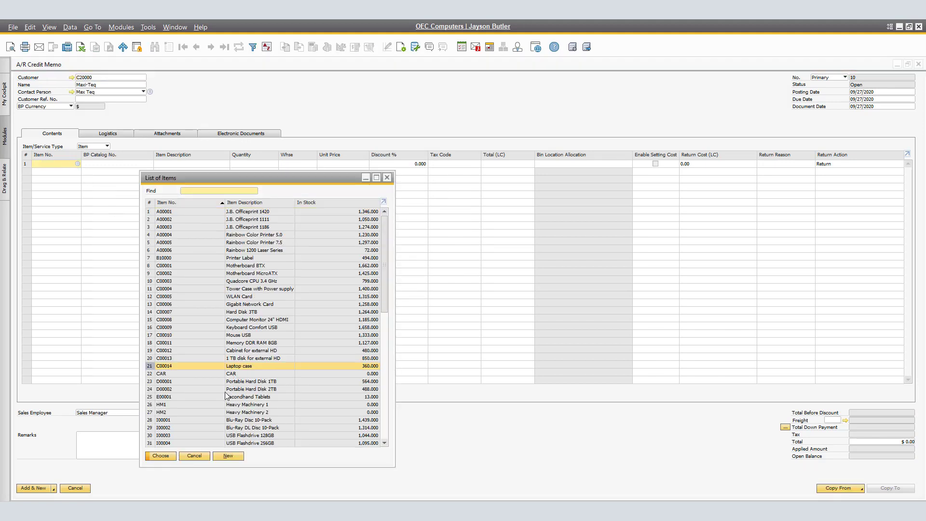
left_click(163, 456)
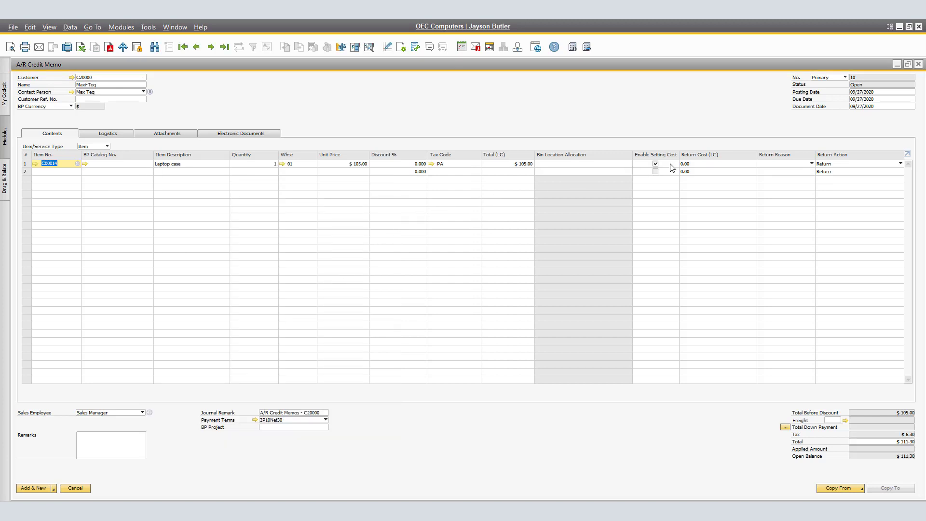
Set the Laptop case row's return cost to 75, its return reason to Damaged and its return action to Credit.
left_click(727, 165)
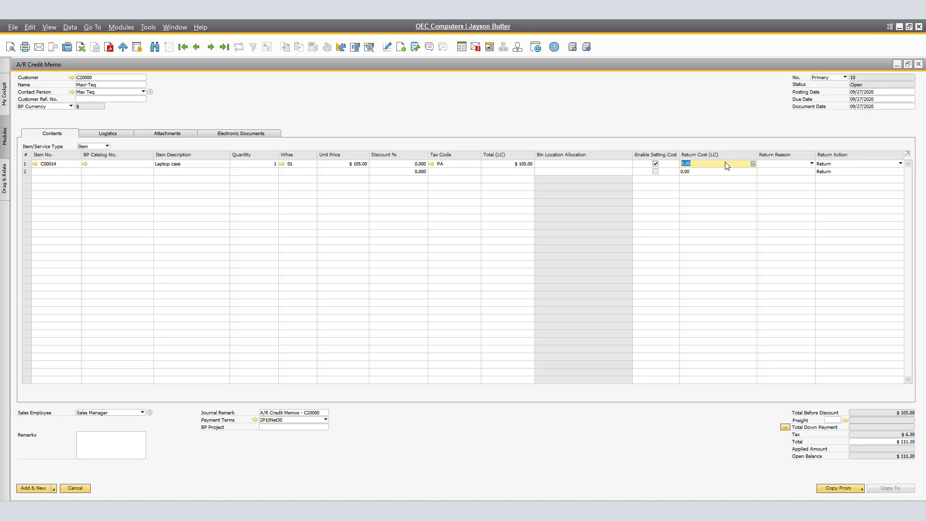
type("75")
key("Tab")
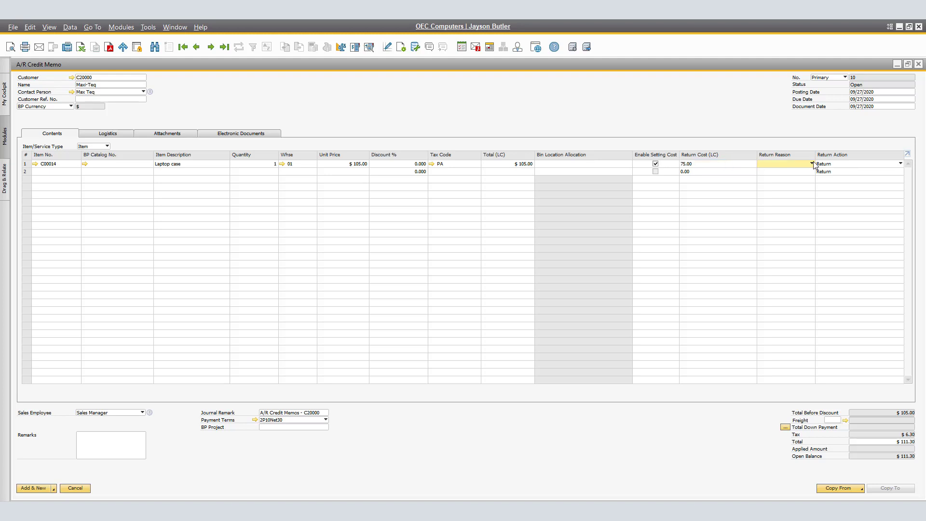
left_click(813, 164)
left_click(791, 178)
left_click(862, 166)
left_click(848, 184)
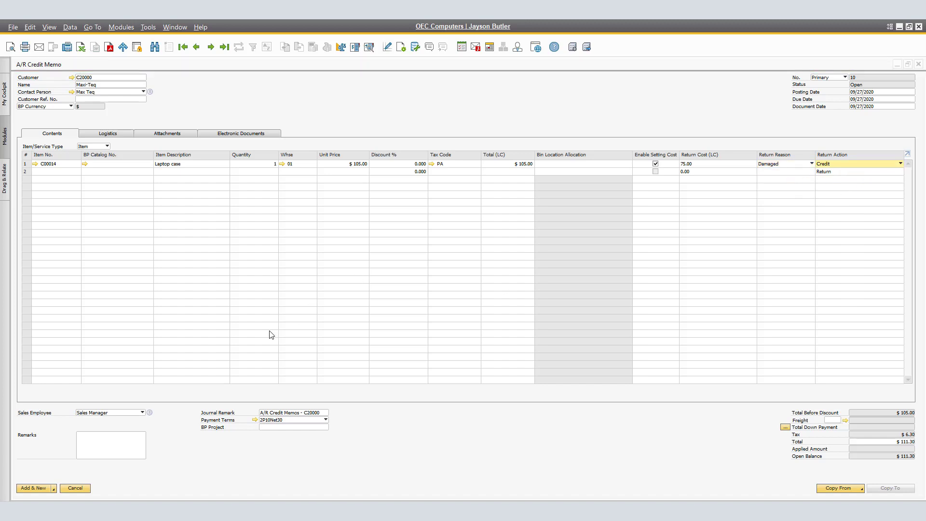
Add the A/R Credit Memo, accept that it cannot be changed, and display the newly added document.
left_click(34, 488)
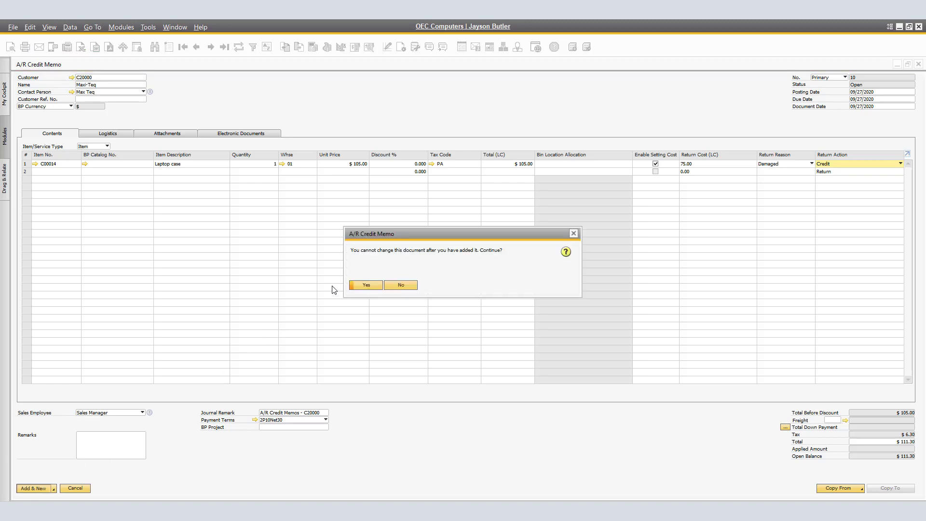
left_click(367, 285)
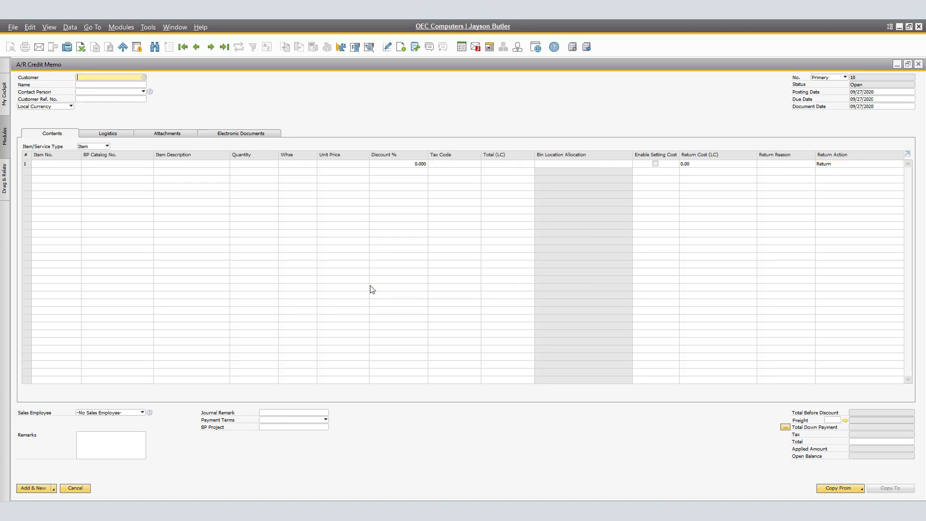
left_click(225, 48)
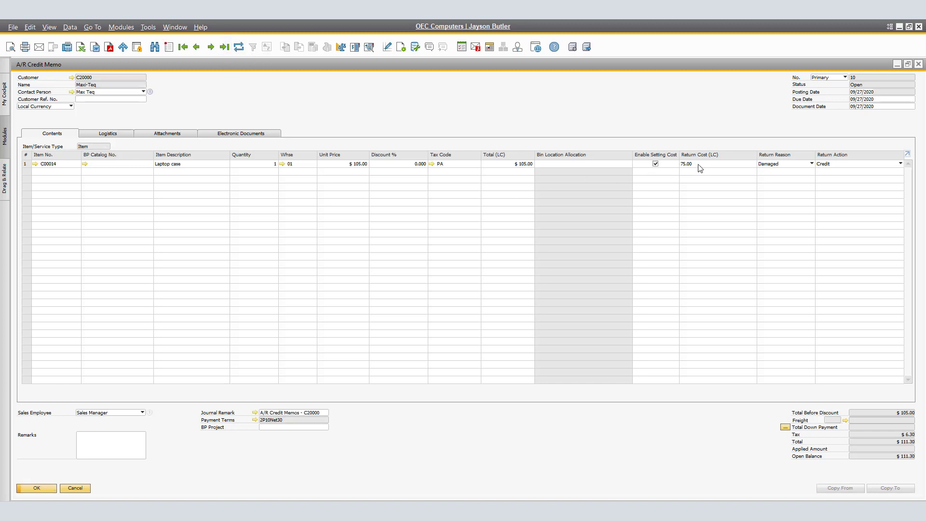
Open the Laptop case's item master data from the A/R Credit Memo row and run its Inventory Audit Report.
left_click(35, 164)
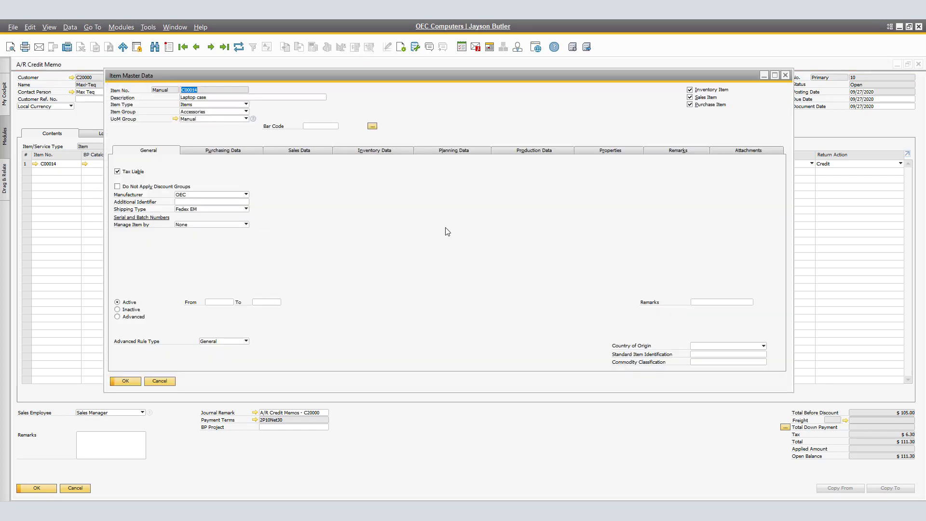
right_click(445, 228)
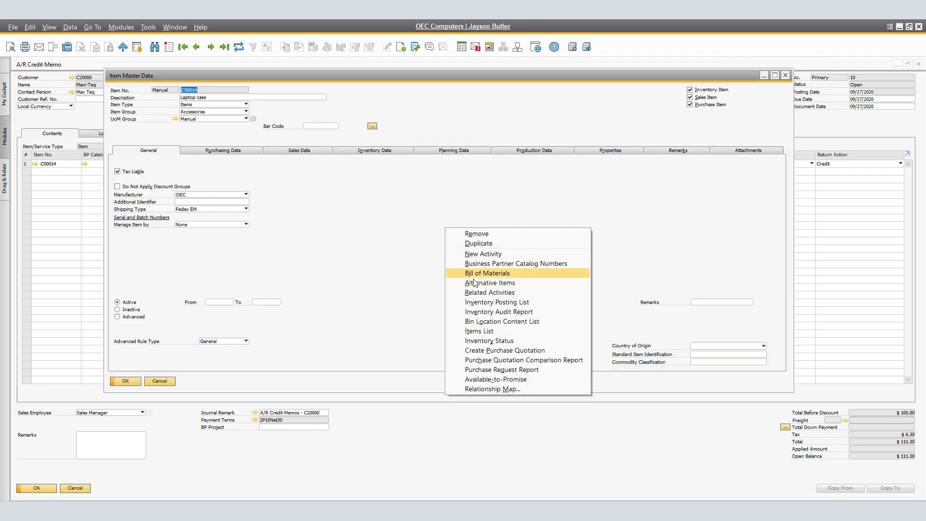
left_click(479, 312)
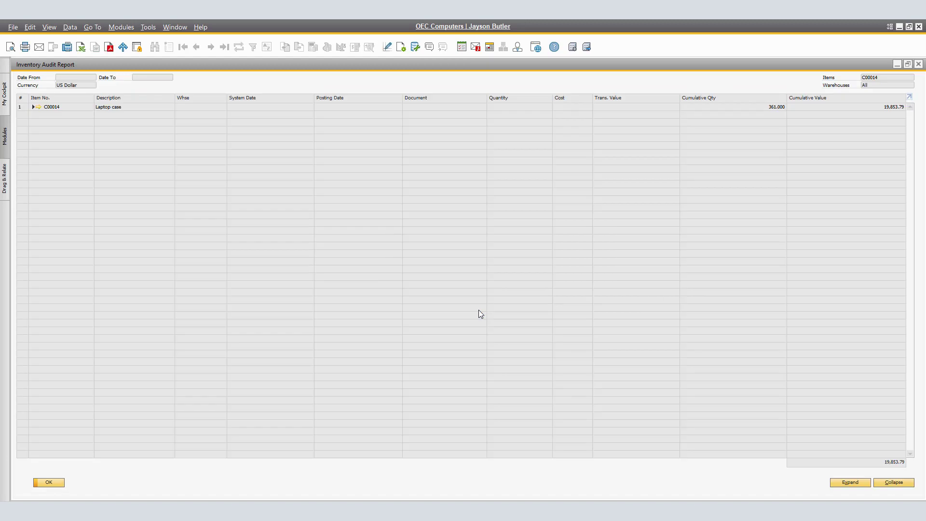
Expand all rows of the Inventory Audit Report and examine the cost posted for credit memo CN 10.
left_click(853, 484)
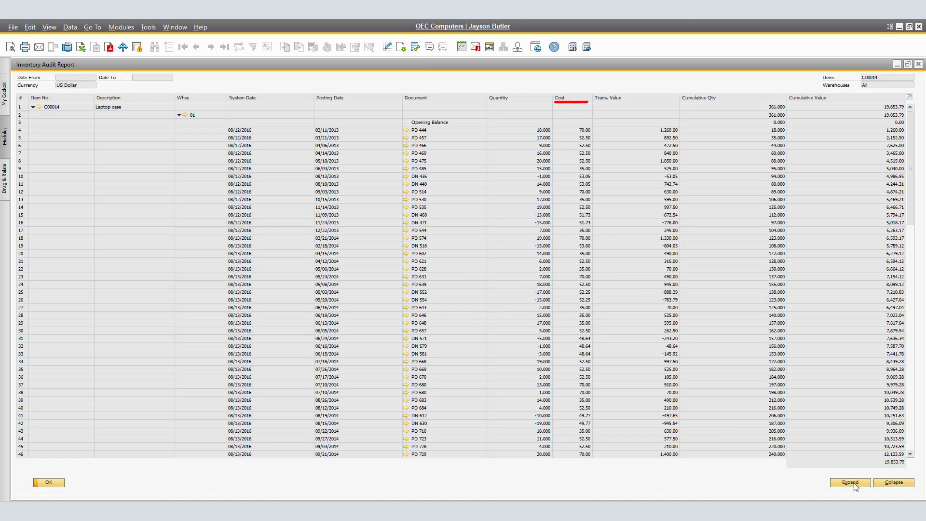
scroll(512, 268, "down", 5)
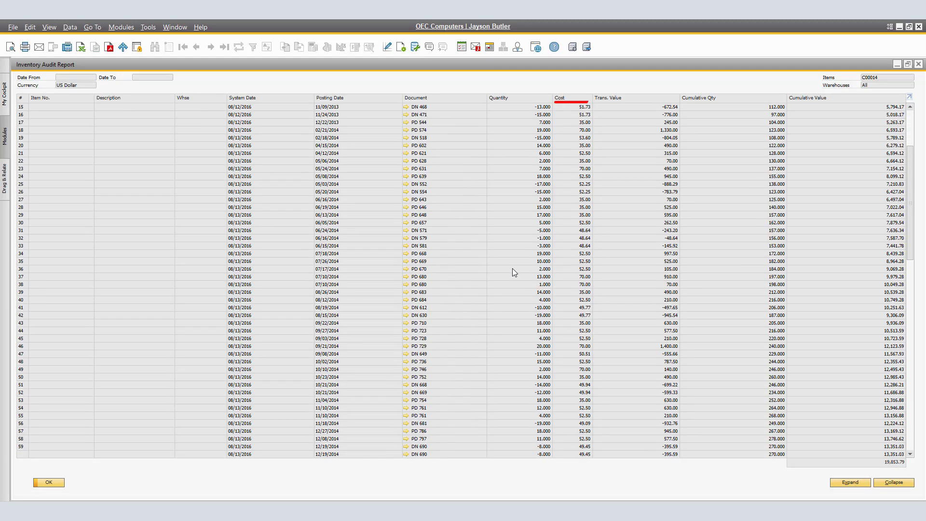
scroll(512, 269, "down", 15)
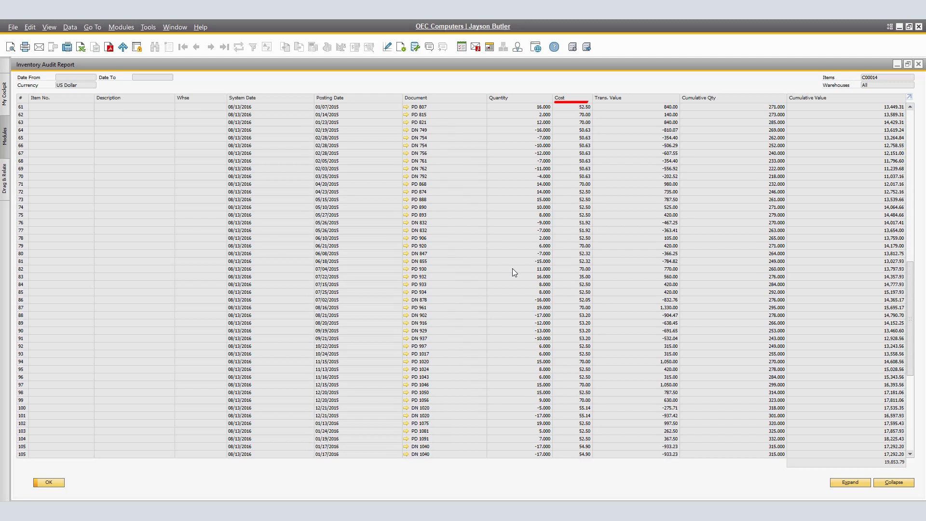
scroll(512, 268, "down", 9)
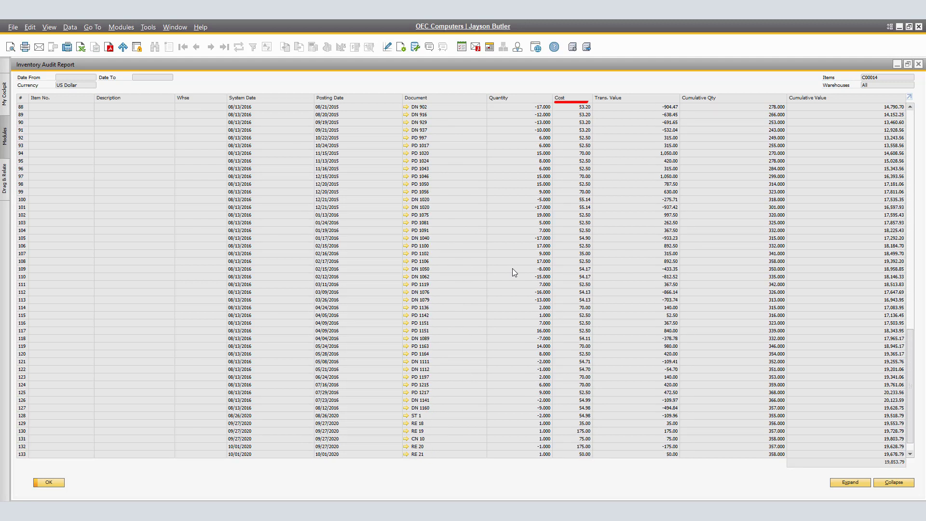